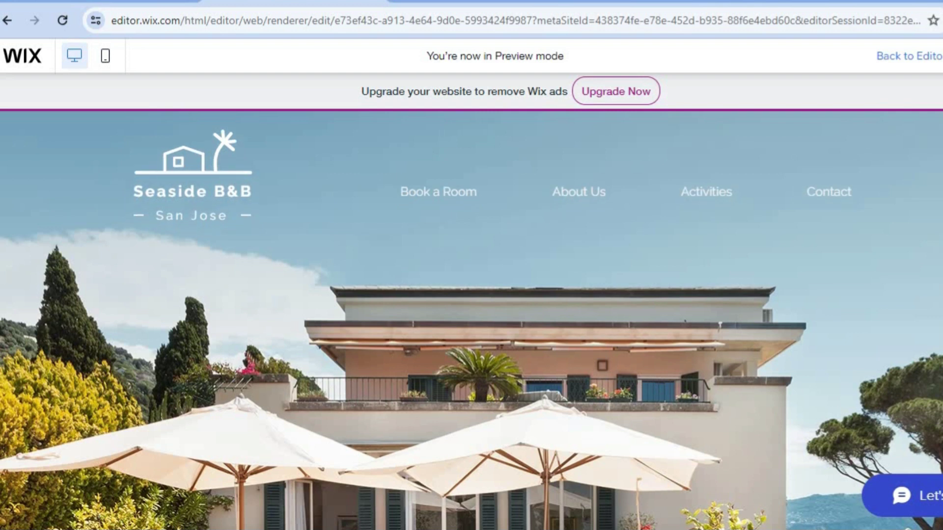
Look through the sample B&B site's home page and its Book a Room page in preview.
scroll(471, 294, "down", 5)
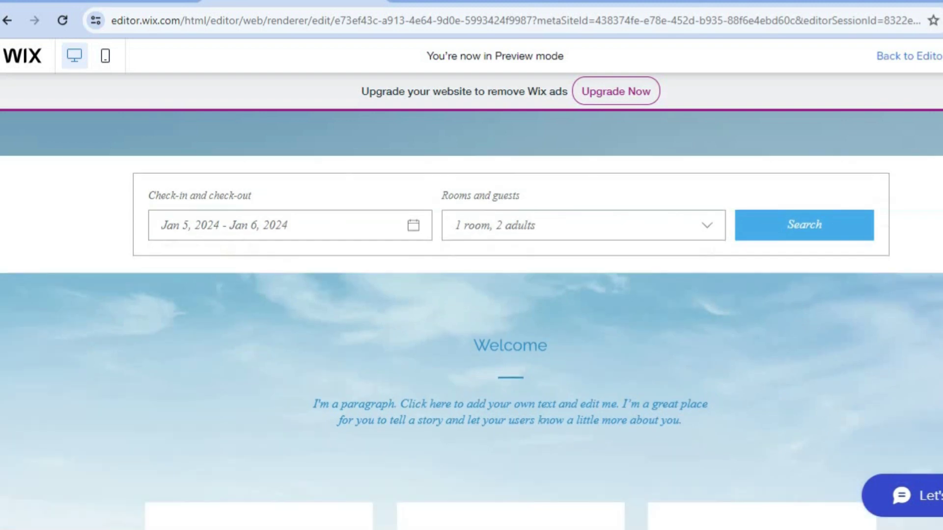
scroll(471, 294, "down", 3)
scroll(472, 295, "up", 10)
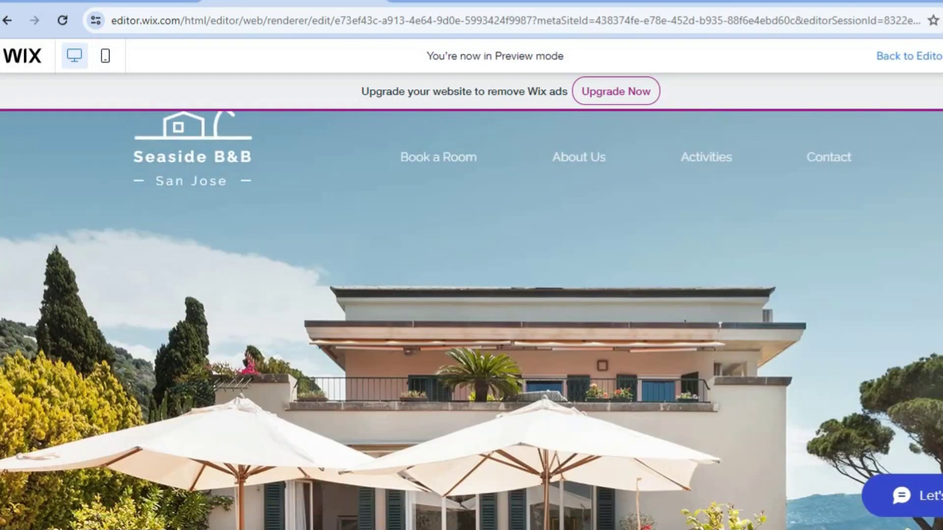
left_click(449, 156)
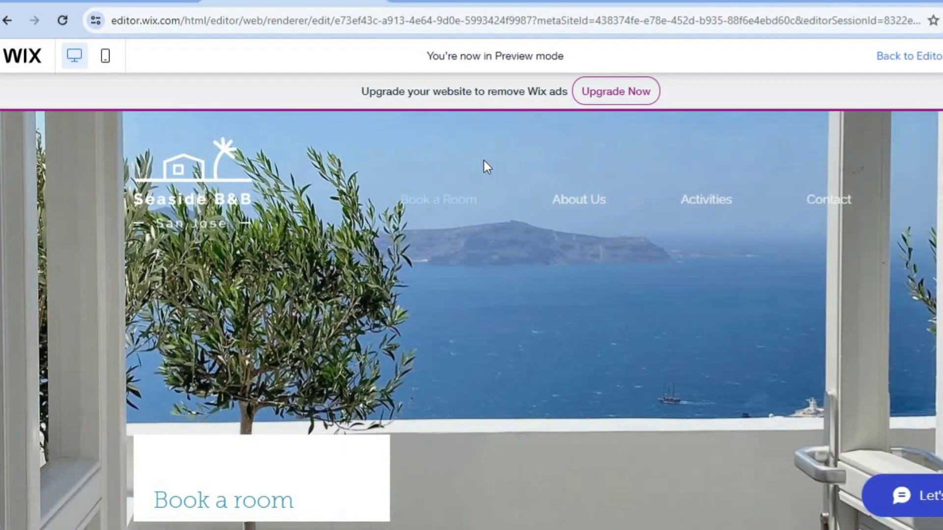
scroll(471, 294, "down", 10)
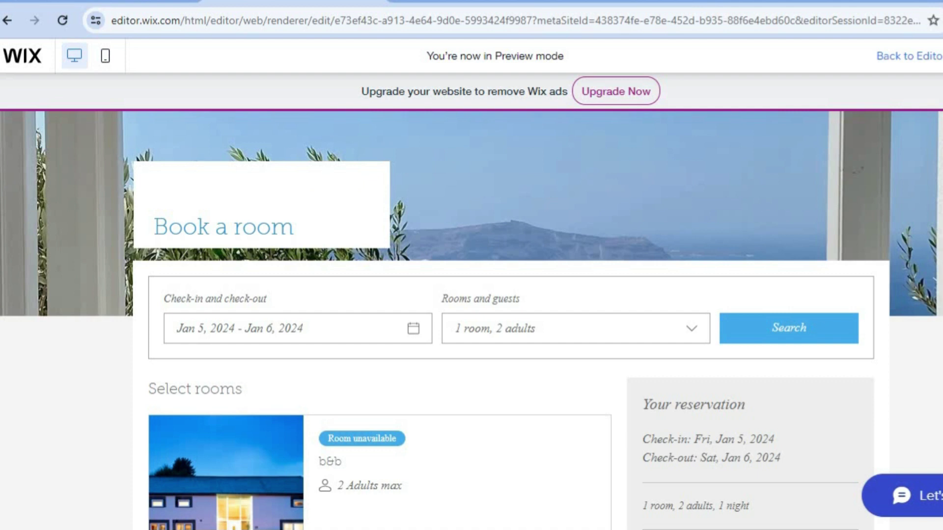
scroll(472, 320, "down", 1)
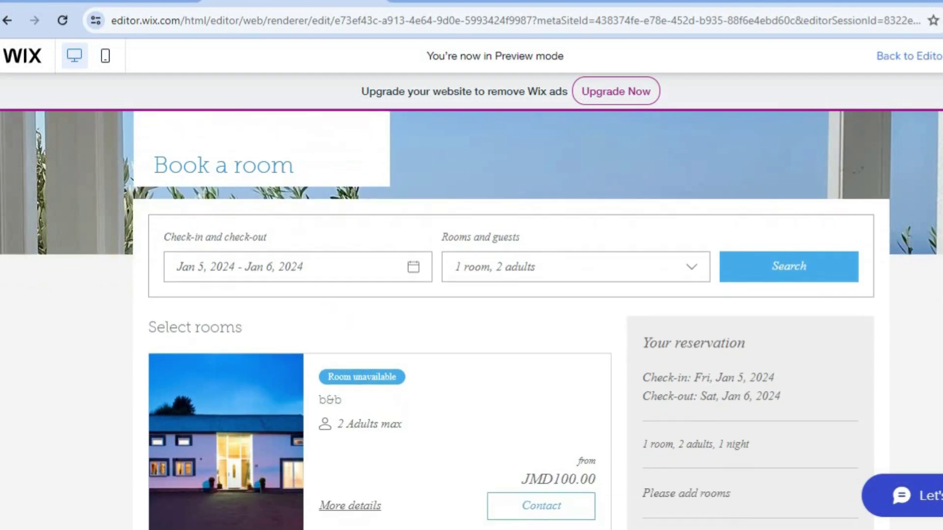
Examine the booking page's check-in calendar, the rooms and guests selector, and the room listing with its reservation summary.
left_click(416, 268)
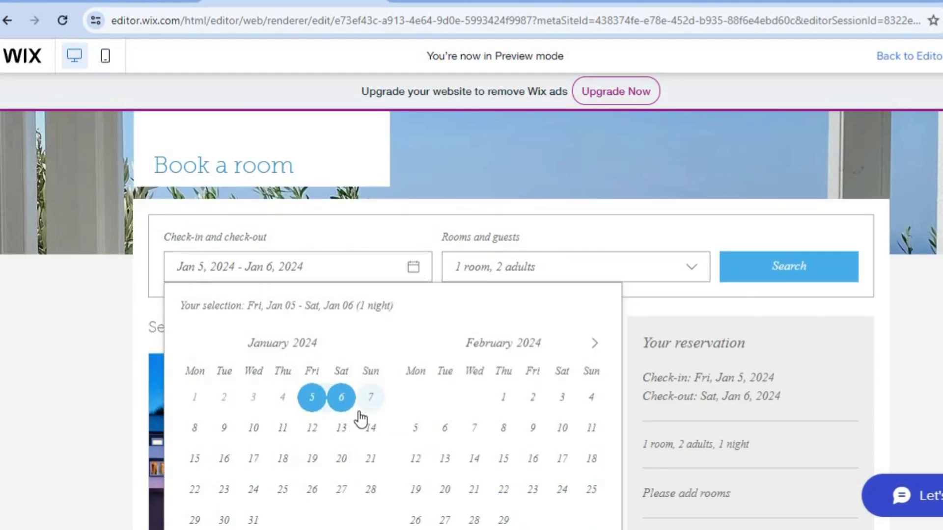
left_click(663, 280)
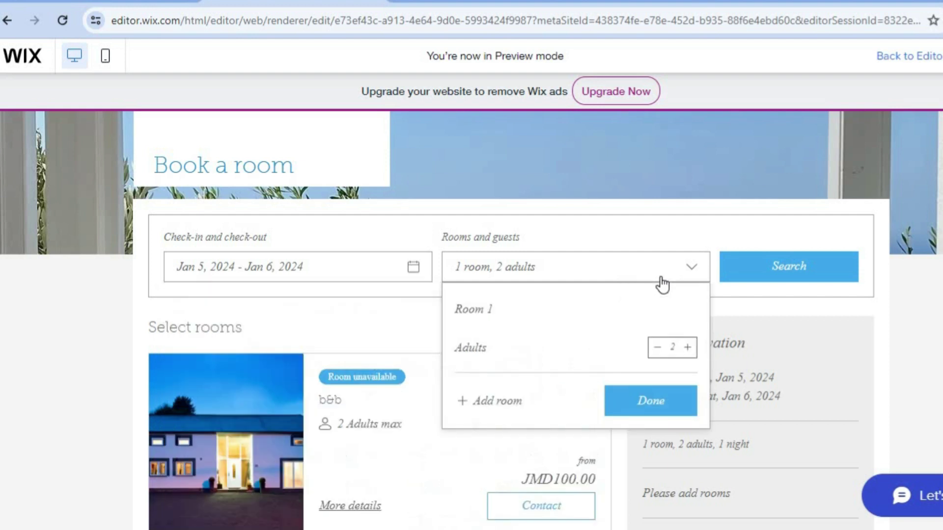
left_click(773, 310)
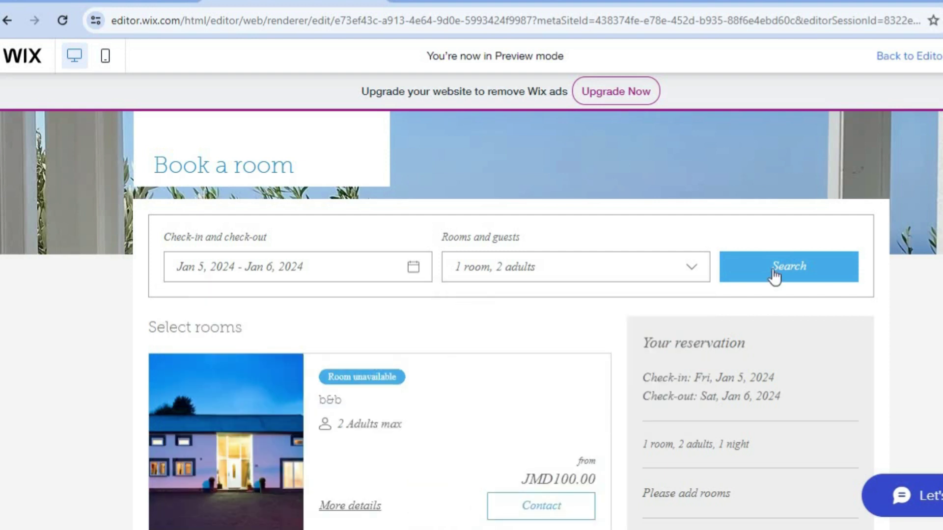
scroll(472, 319, "down", 2)
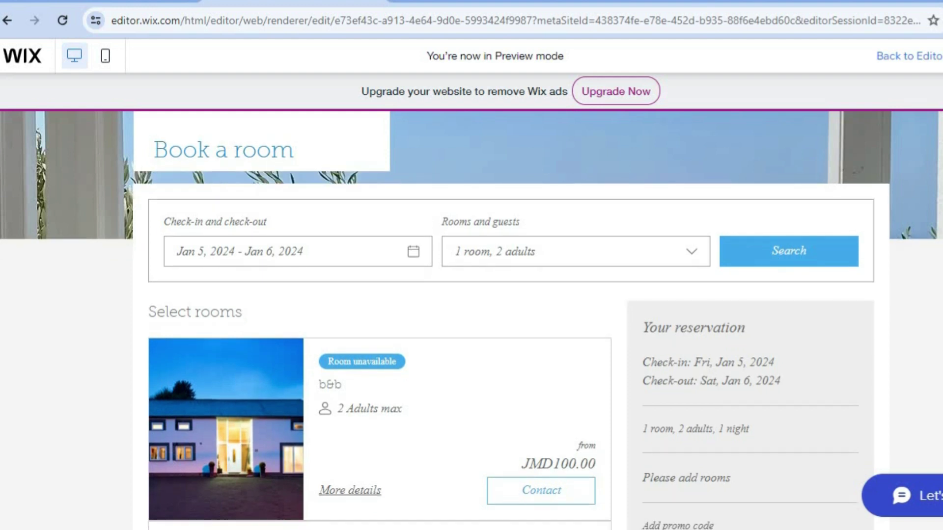
scroll(471, 319, "down", 1)
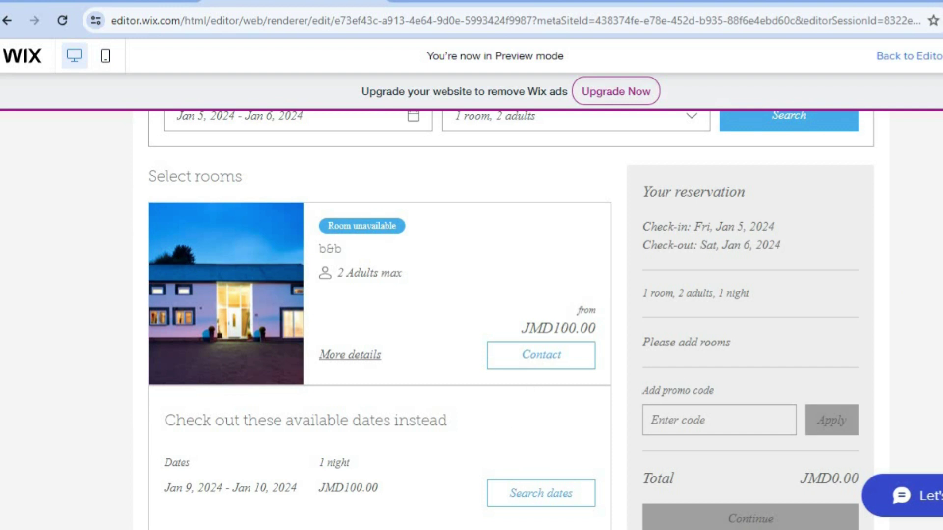
scroll(255, 197, "up", 10)
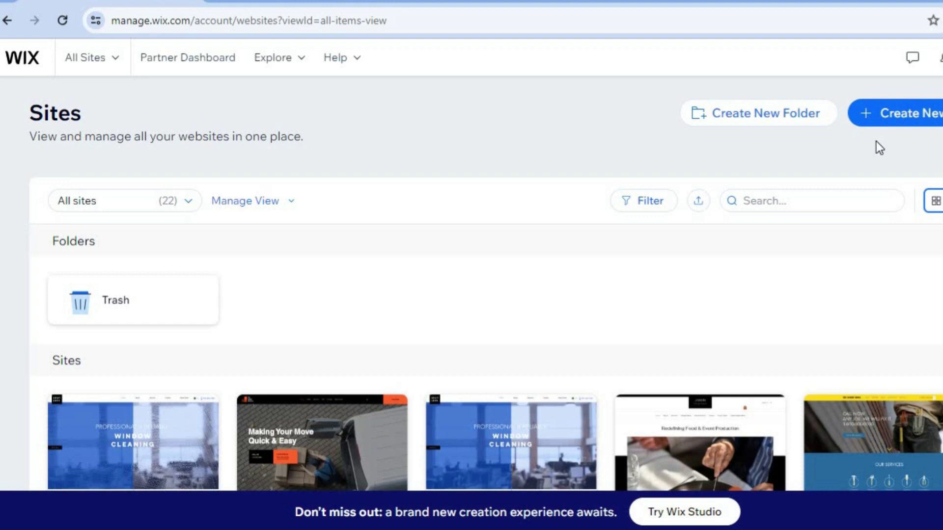
Create a new site on Wix Editor and choose to set it up without AI.
left_click(913, 111)
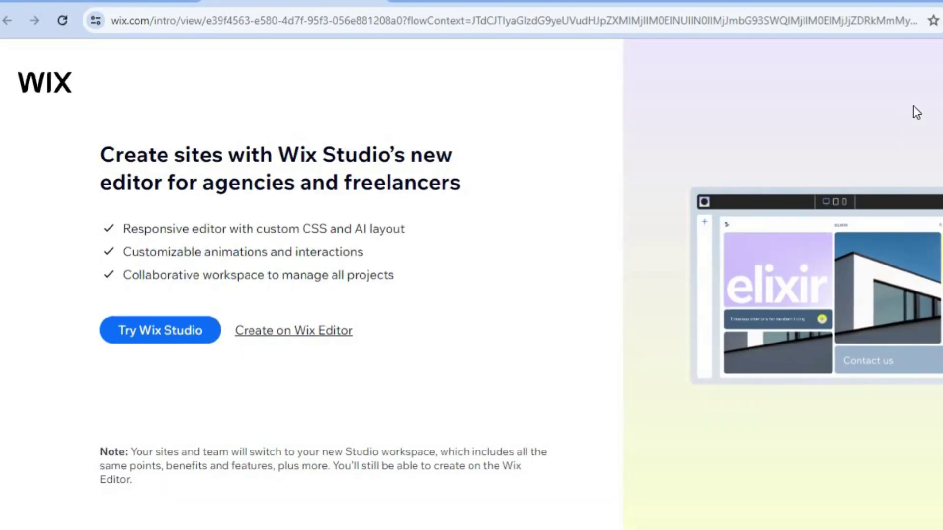
left_click(320, 337)
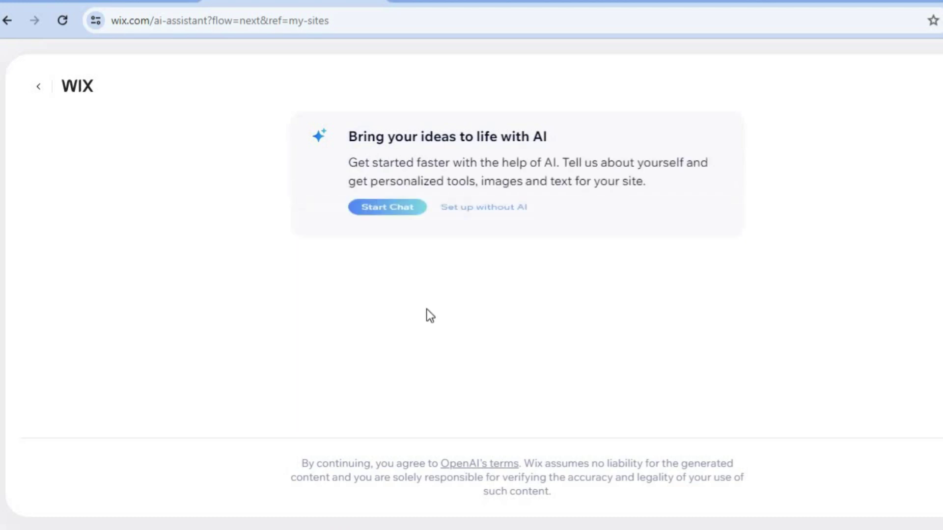
left_click(504, 211)
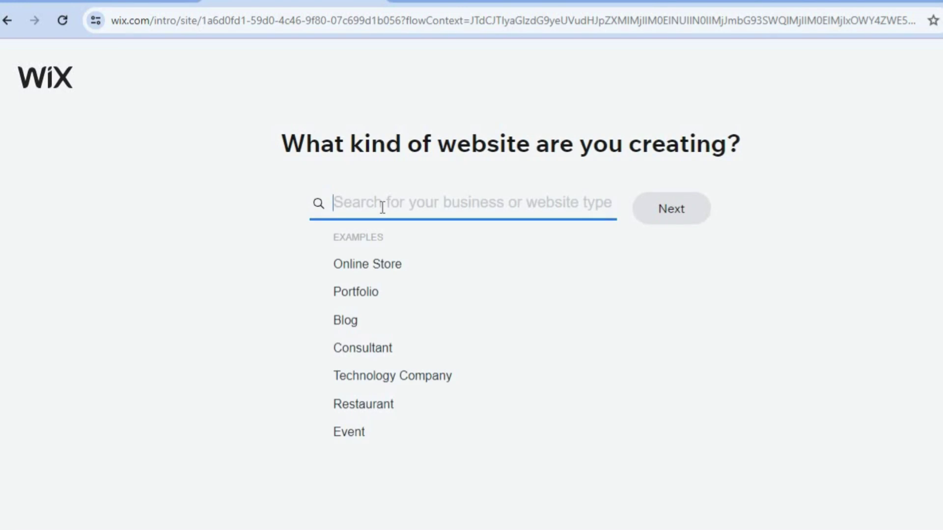
Search for the website type, choose Hotel and continue to the naming question.
type("hote")
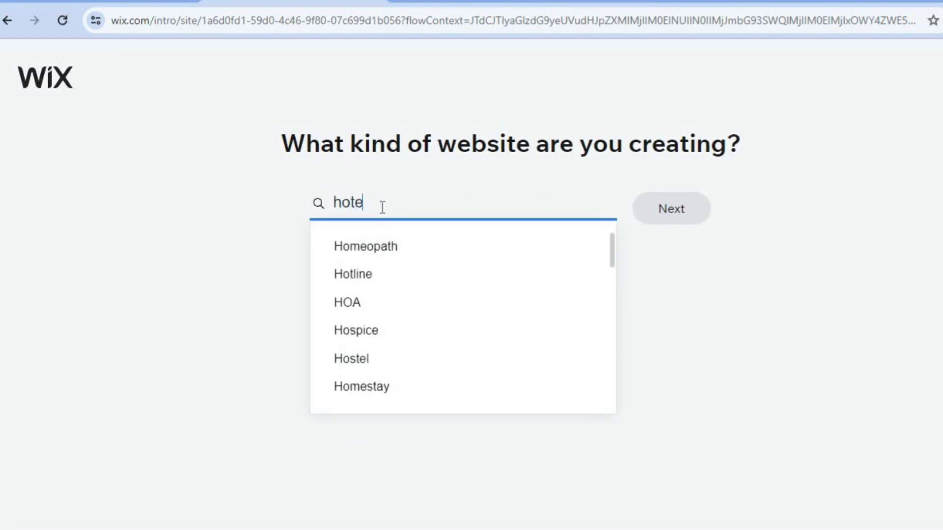
type("l")
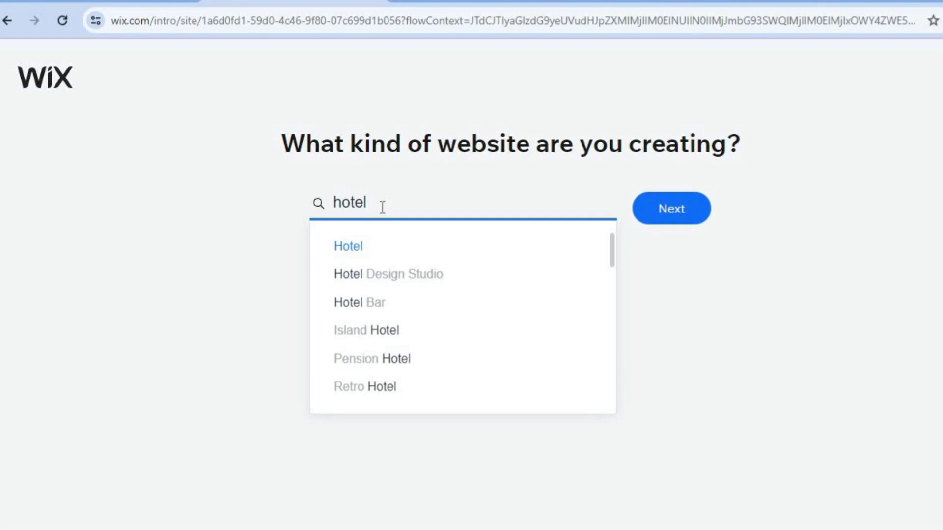
type(" b")
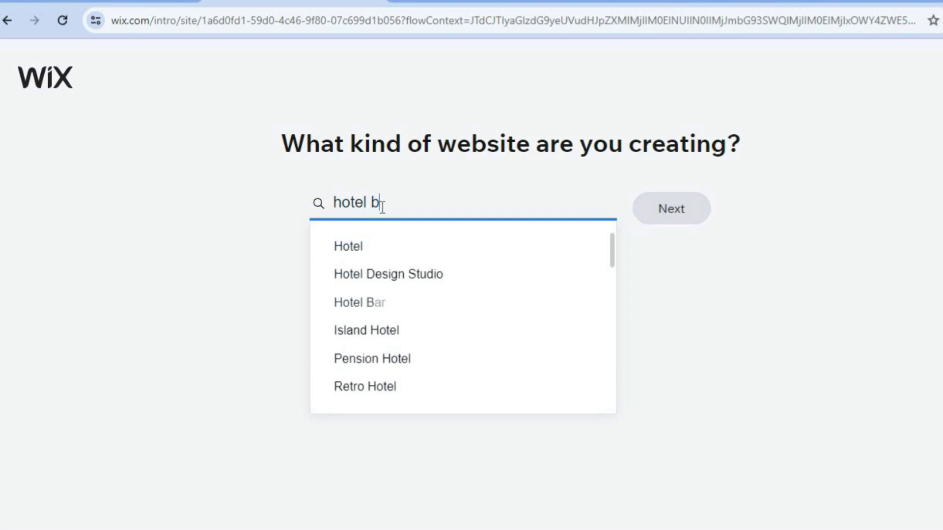
type("oo")
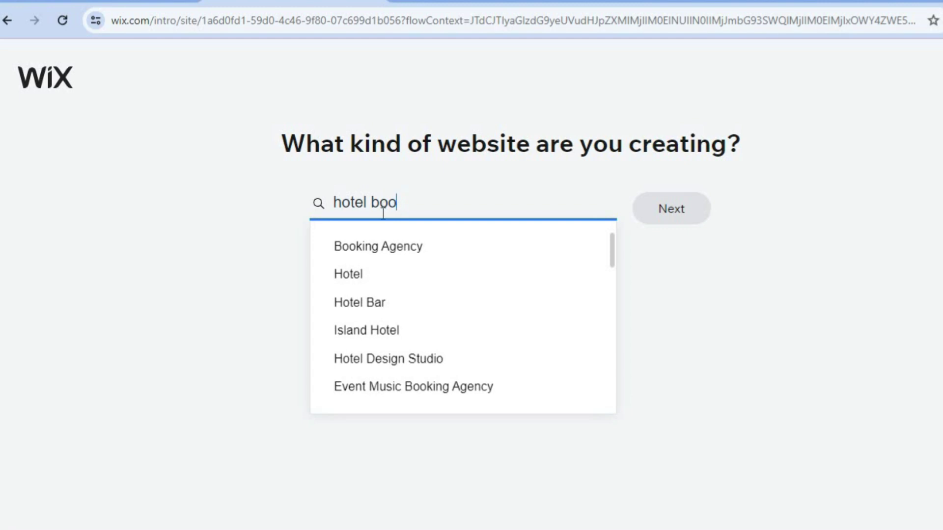
left_click(368, 278)
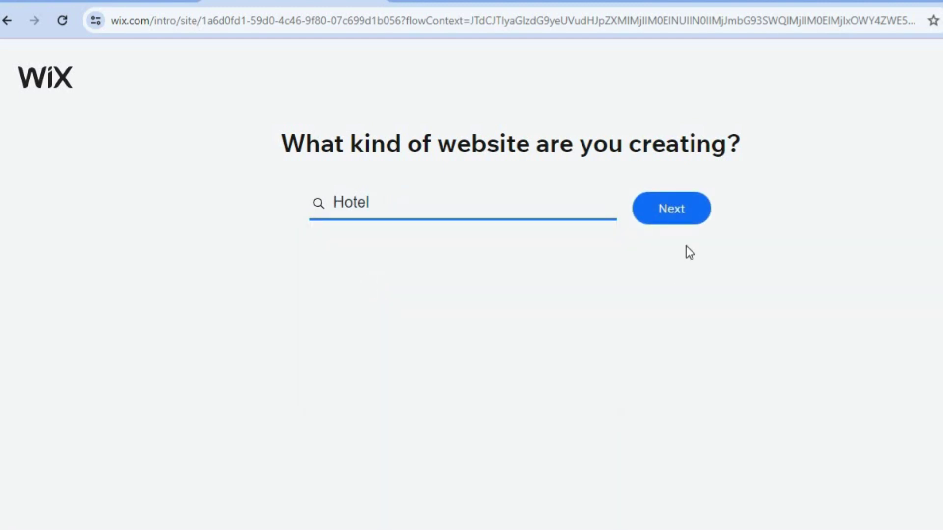
left_click(692, 214)
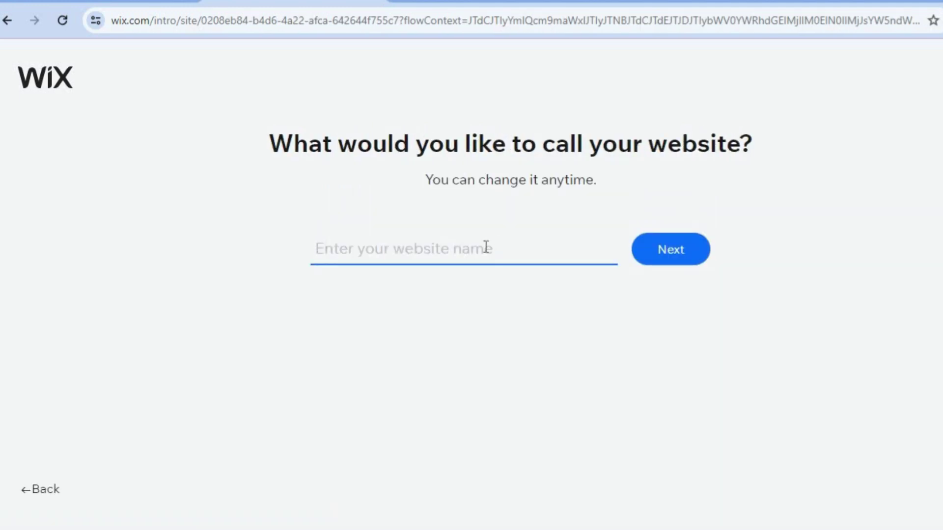
Name the website "jason hotel" and continue.
type("j")
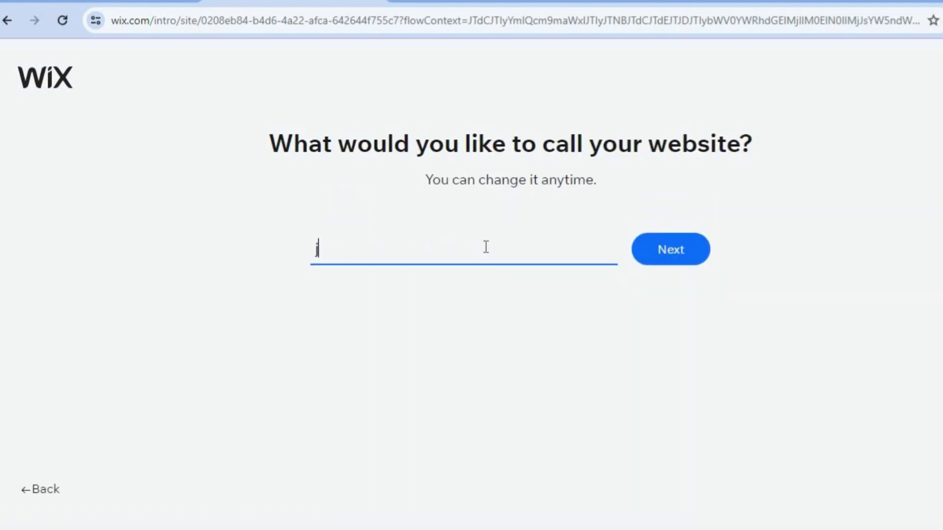
type("ason hote")
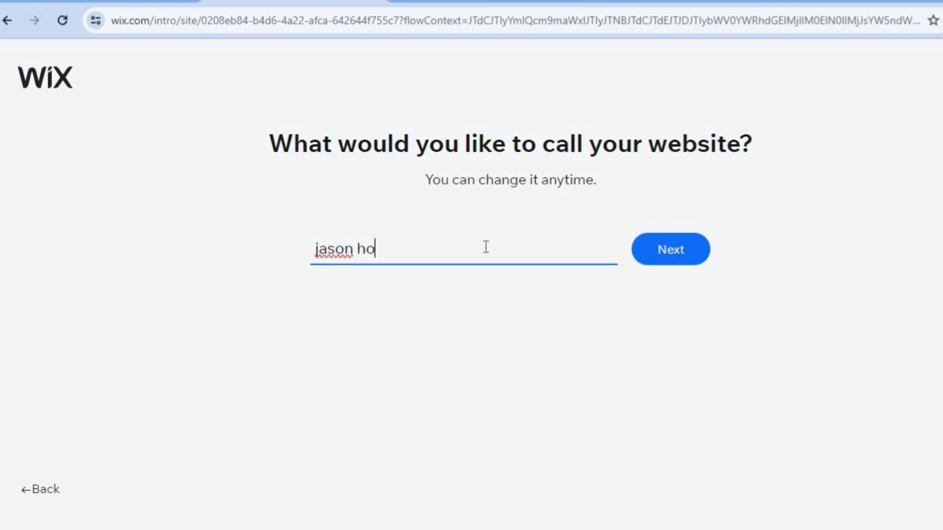
type("l")
left_click(686, 264)
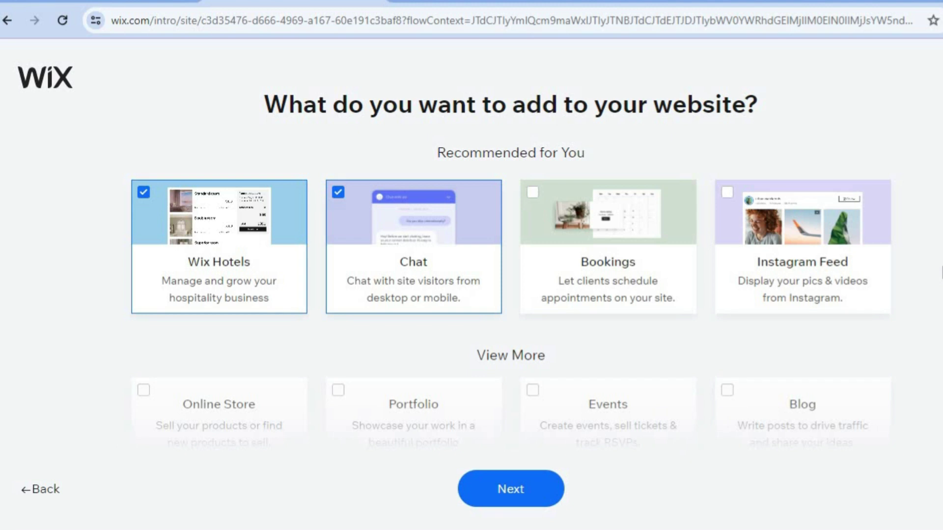
Add Instagram Feed to the site's features alongside Wix Hotels and Chat, and go to the site dashboard.
left_click(759, 220)
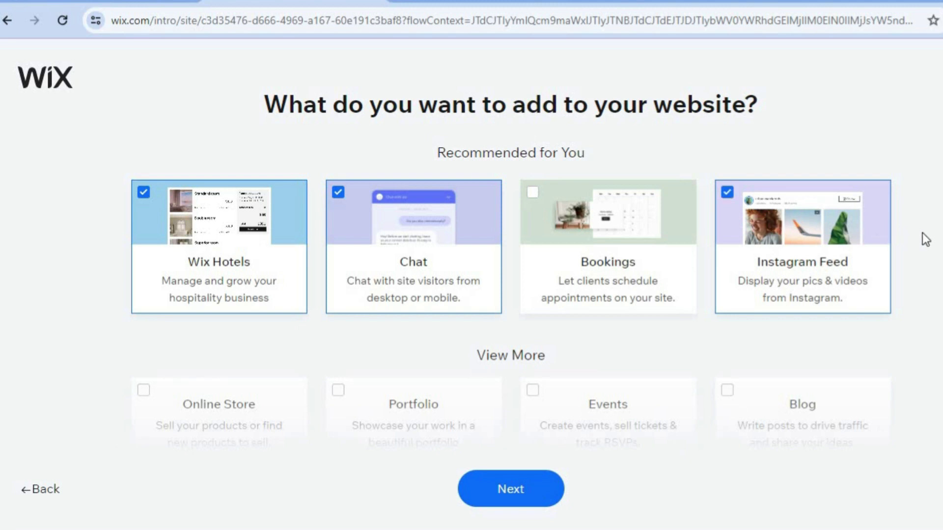
scroll(926, 239, "down", 5)
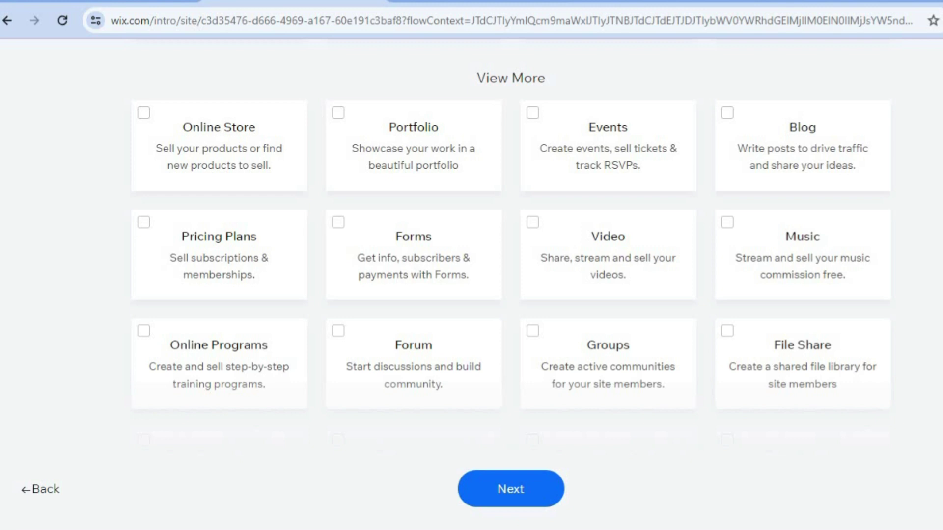
scroll(510, 246, "down", 2)
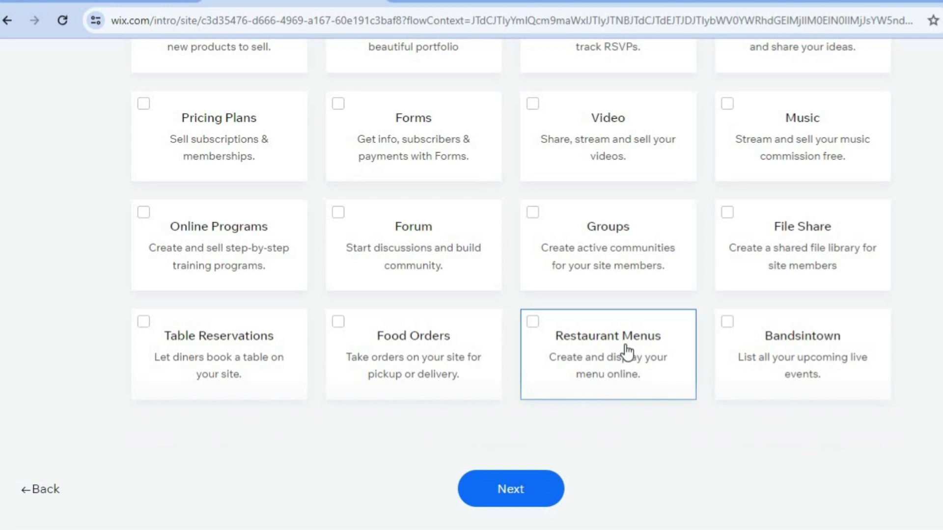
left_click(514, 492)
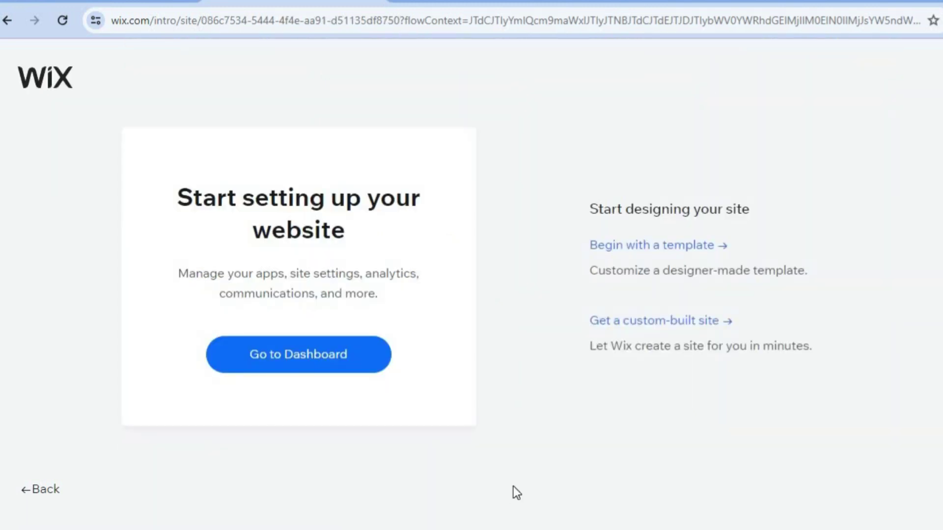
left_click(340, 353)
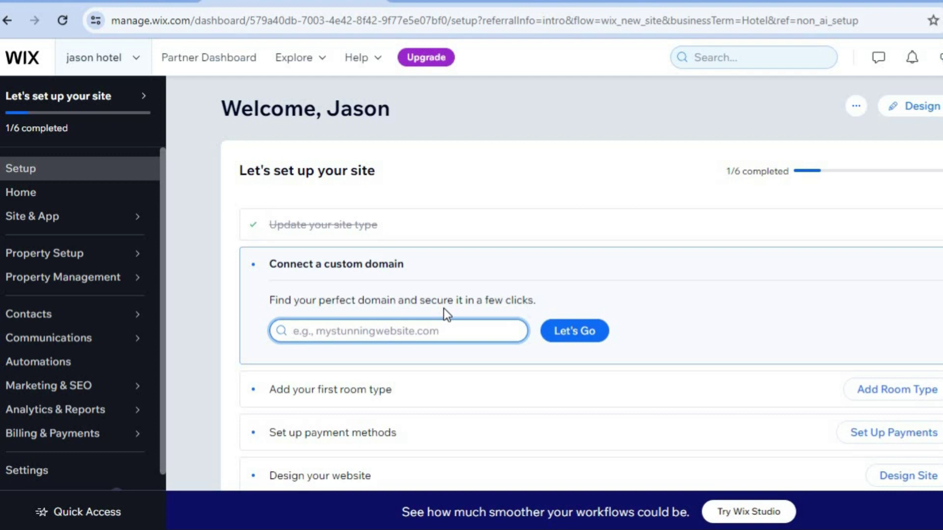
Start the Wix Hotels setup from Room Types, agree to add the app with its permissions, and return to the dashboard.
mouse_move(123, 262)
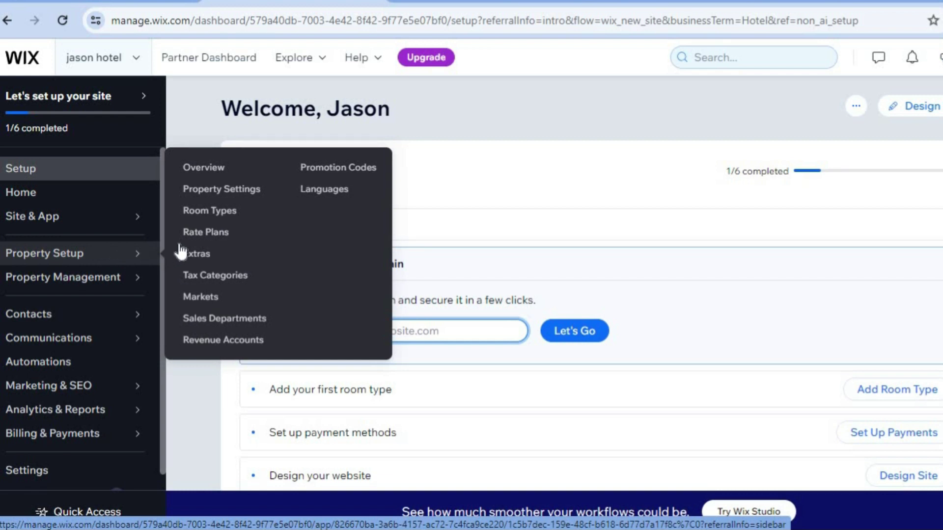
left_click(200, 211)
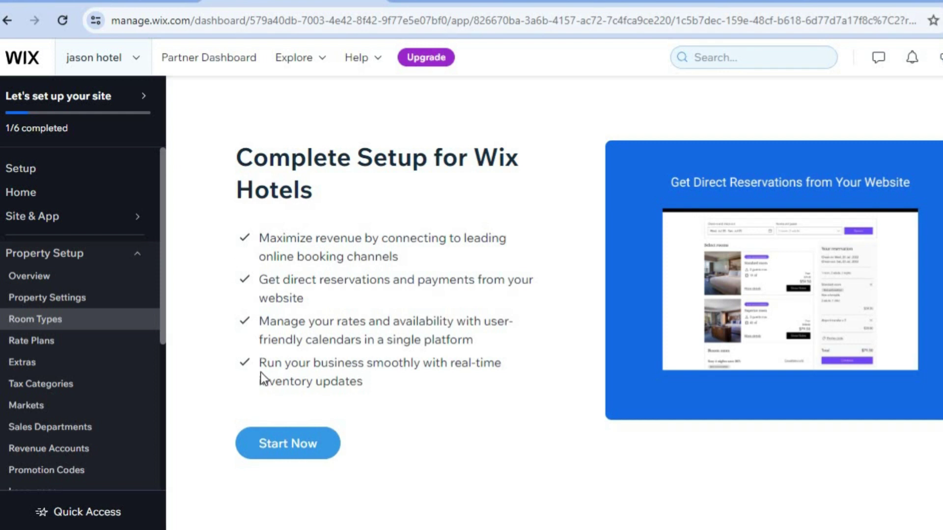
left_click(285, 445)
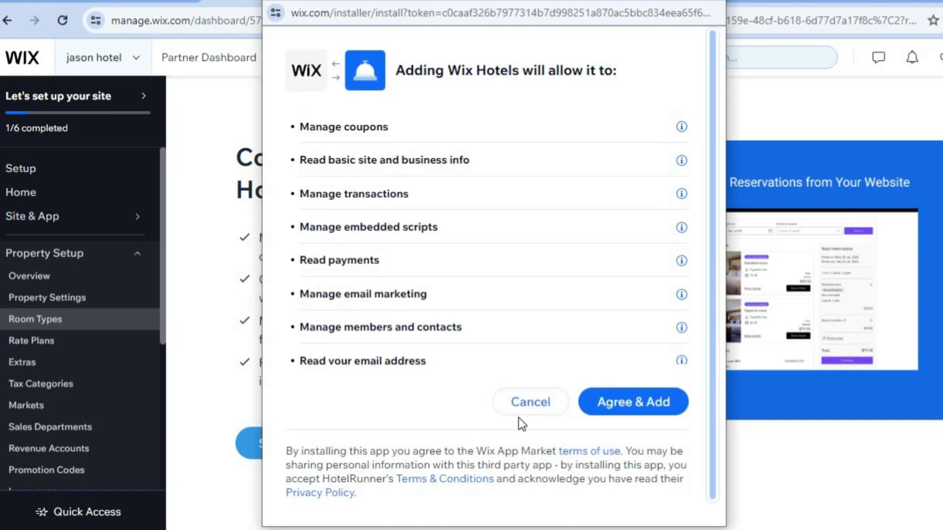
left_click(621, 408)
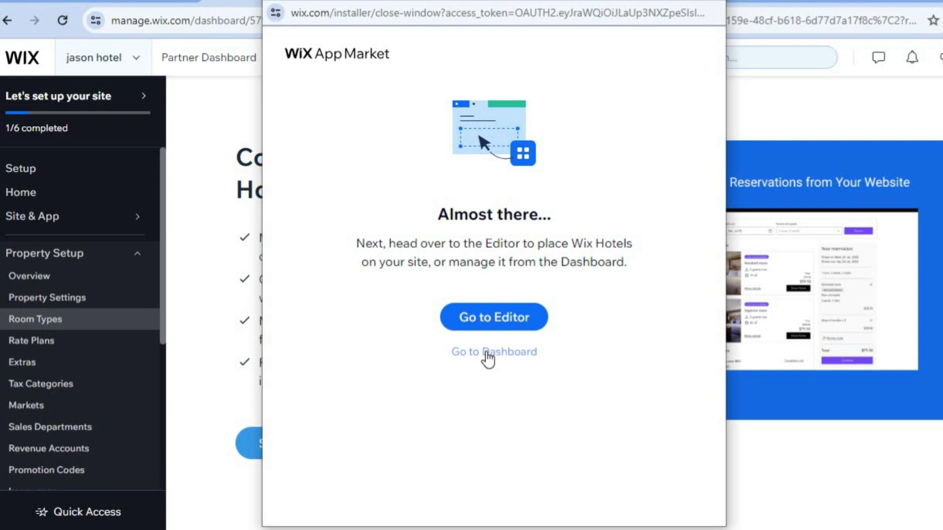
left_click(503, 351)
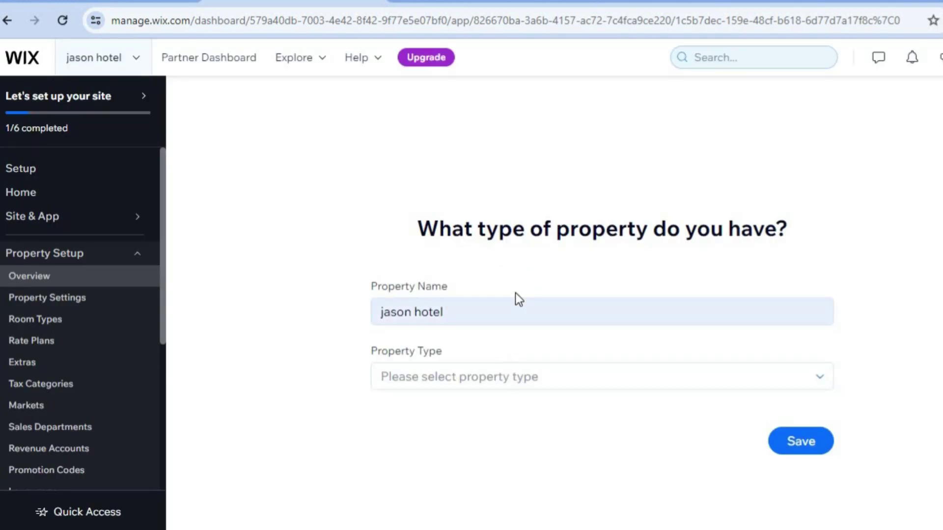
Set the property type to Hotel for jason hotel and save the property details.
left_click(484, 386)
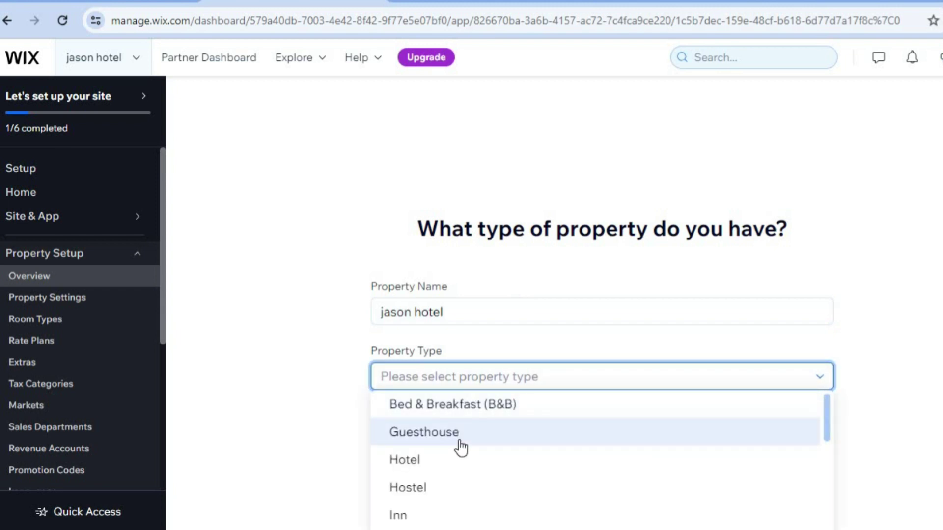
left_click(439, 465)
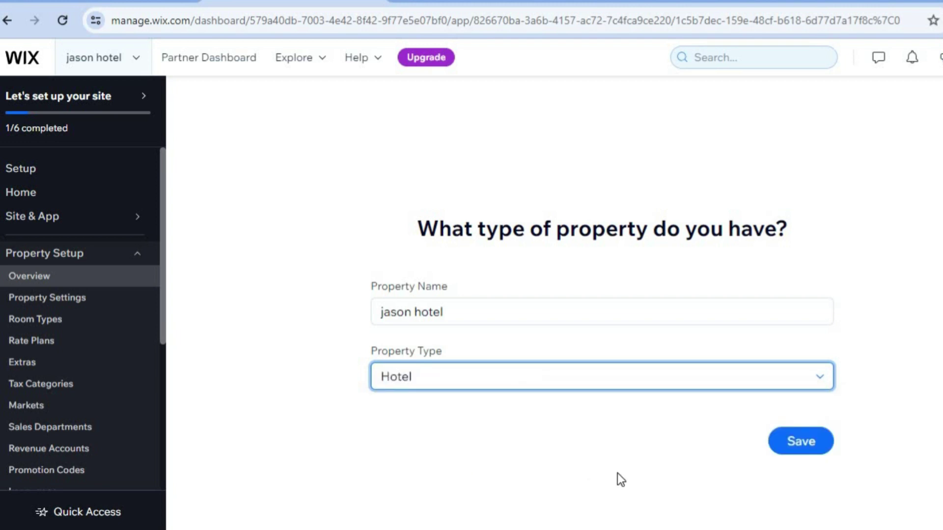
left_click(813, 444)
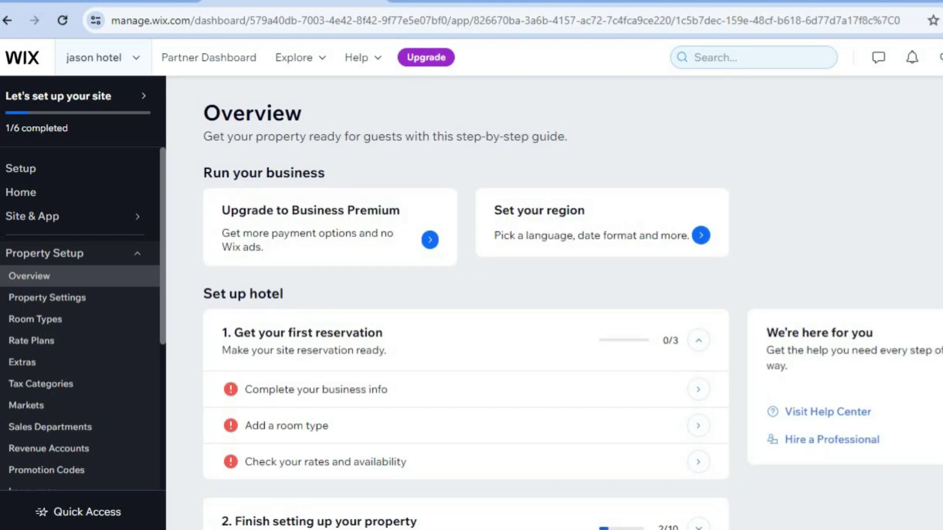
Open the business info task from the hotel setup overview and review its profile, location and contact fields.
scroll(573, 313, "down", 1)
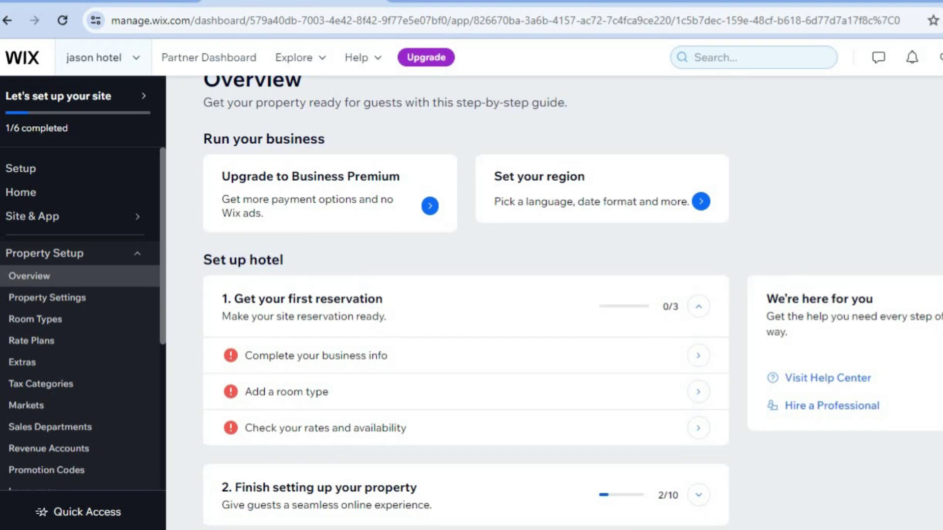
scroll(573, 313, "down", 1)
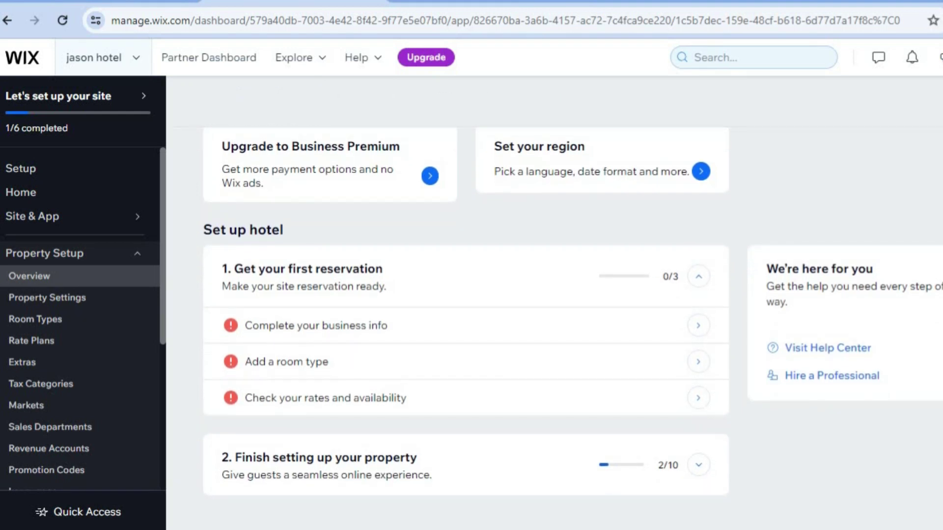
mouse_move(605, 378)
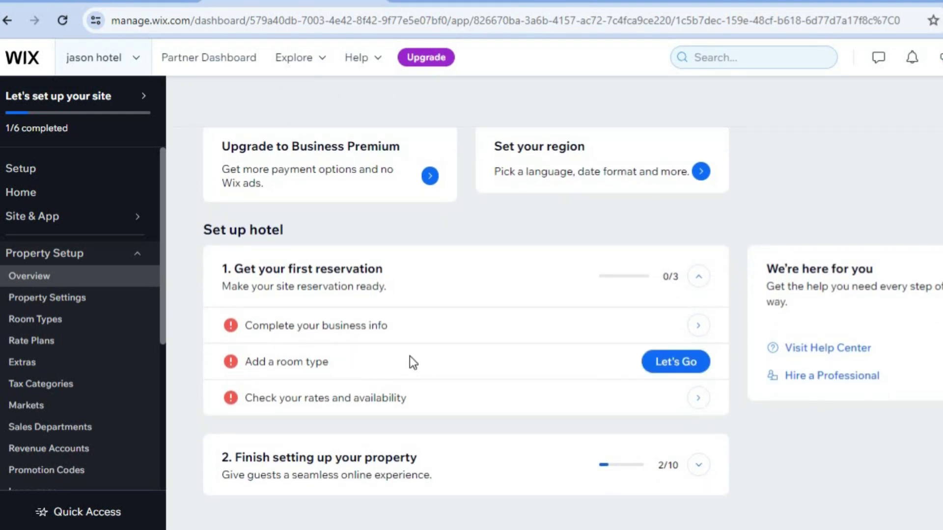
mouse_move(407, 340)
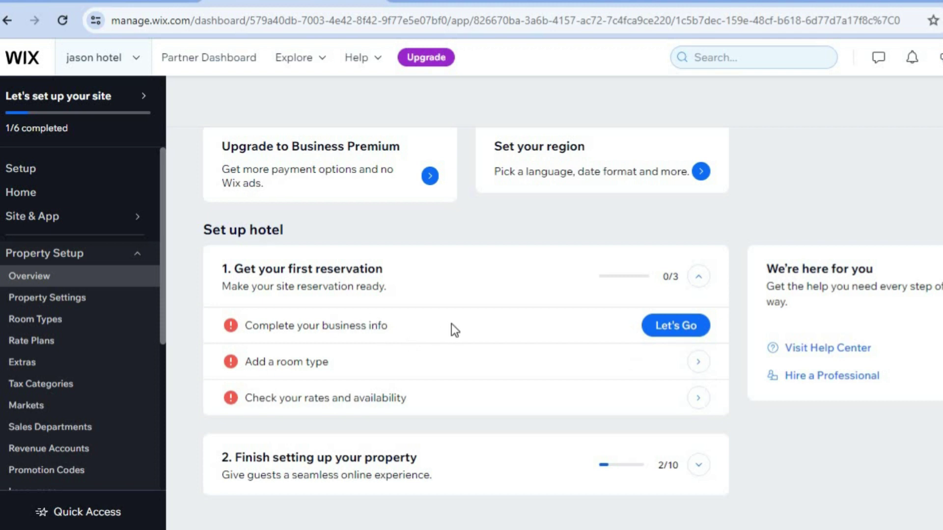
left_click(669, 334)
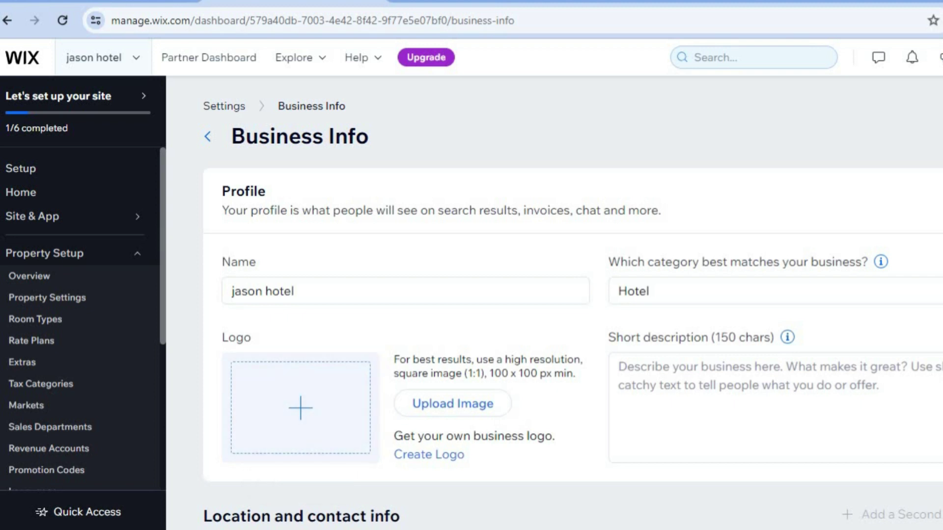
scroll(573, 304, "down", 6)
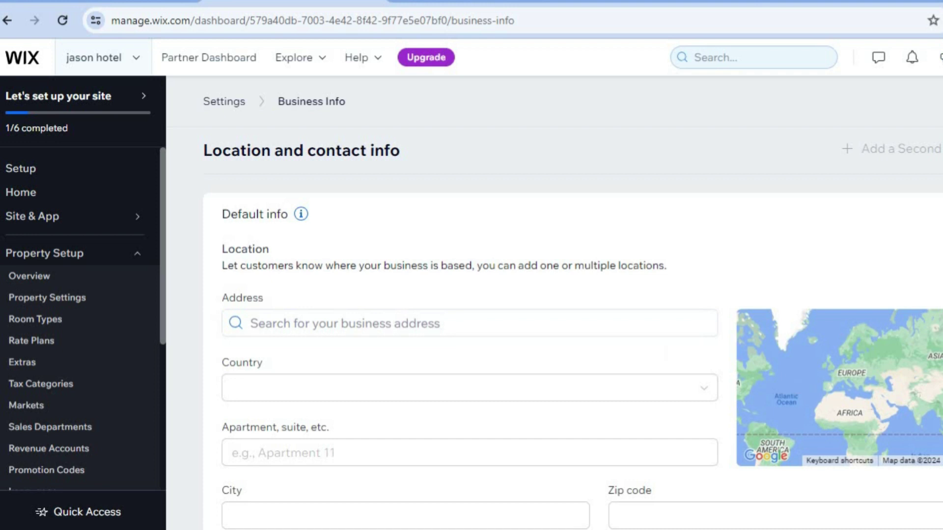
scroll(467, 348, "down", 6)
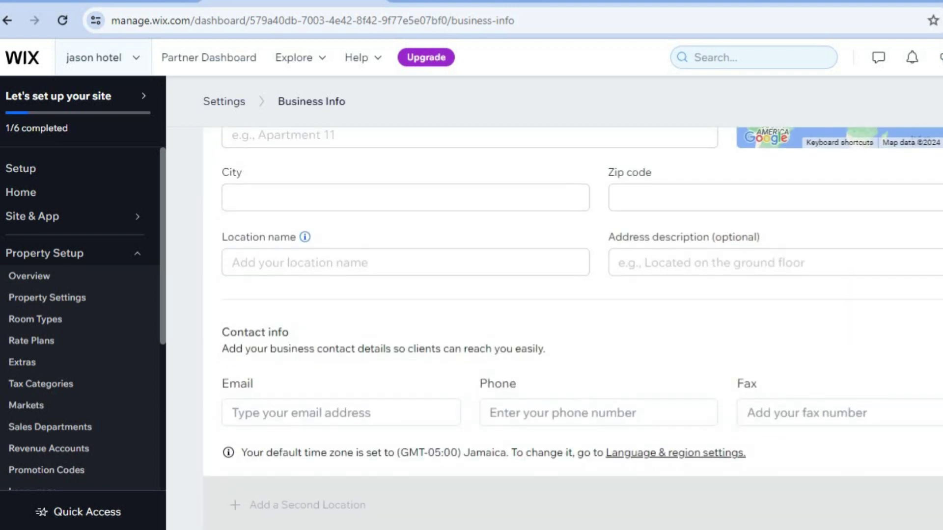
scroll(573, 324, "down", 1)
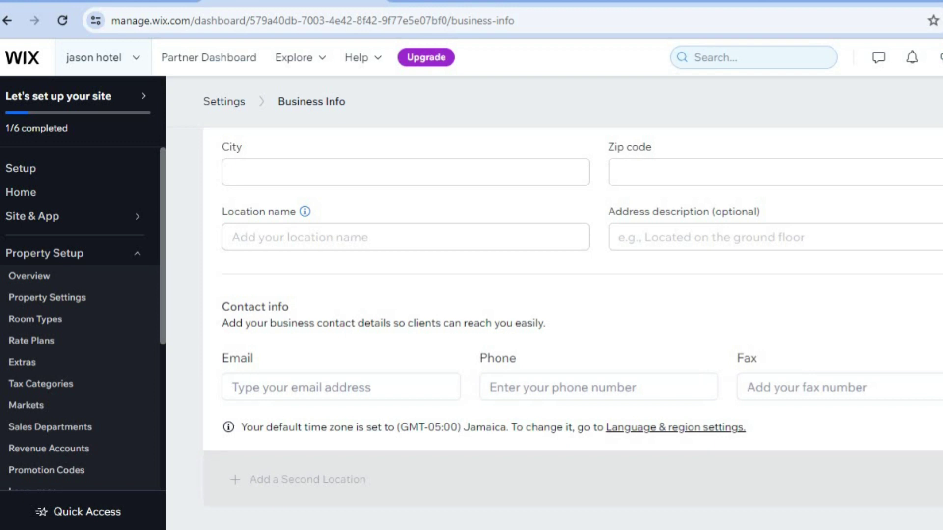
scroll(573, 307, "down", 1)
scroll(622, 381, "up", 10)
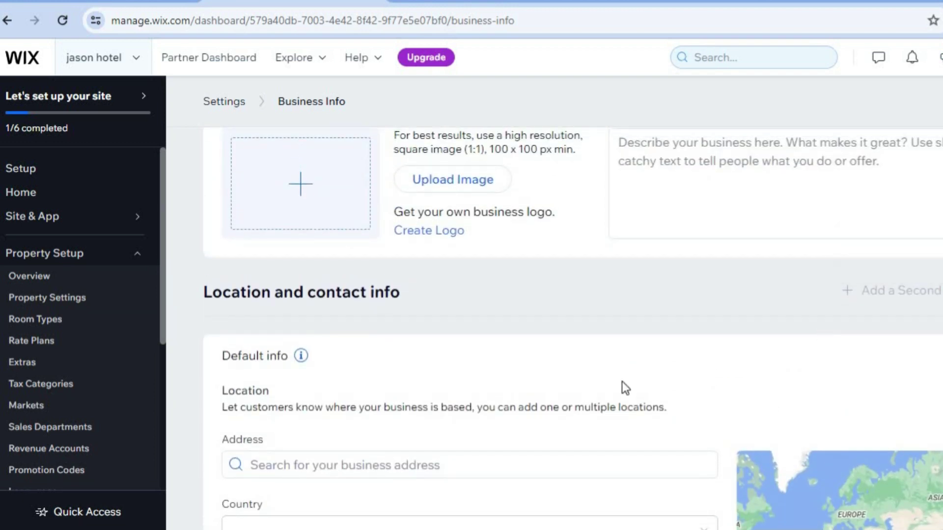
Leave the business info page, open Property Settings and look through its sections down to the reservation settings.
left_click(242, 111)
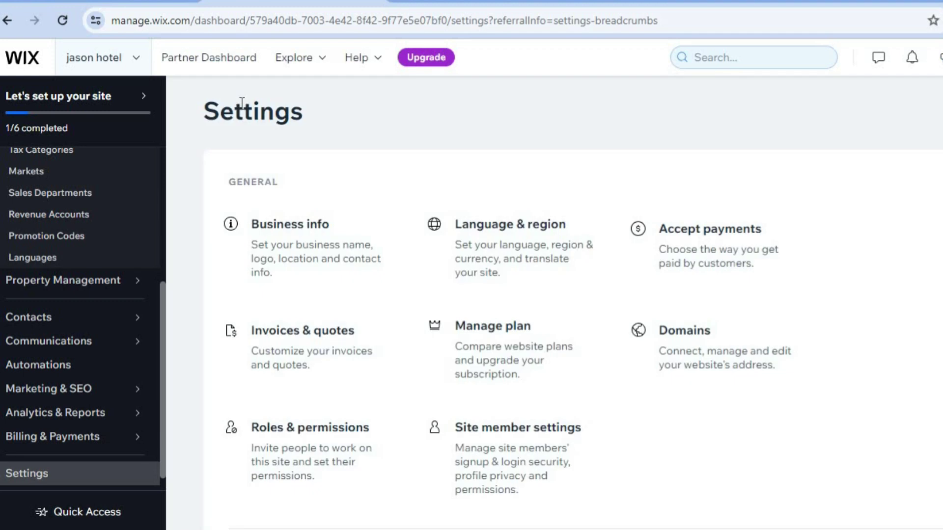
mouse_move(157, 325)
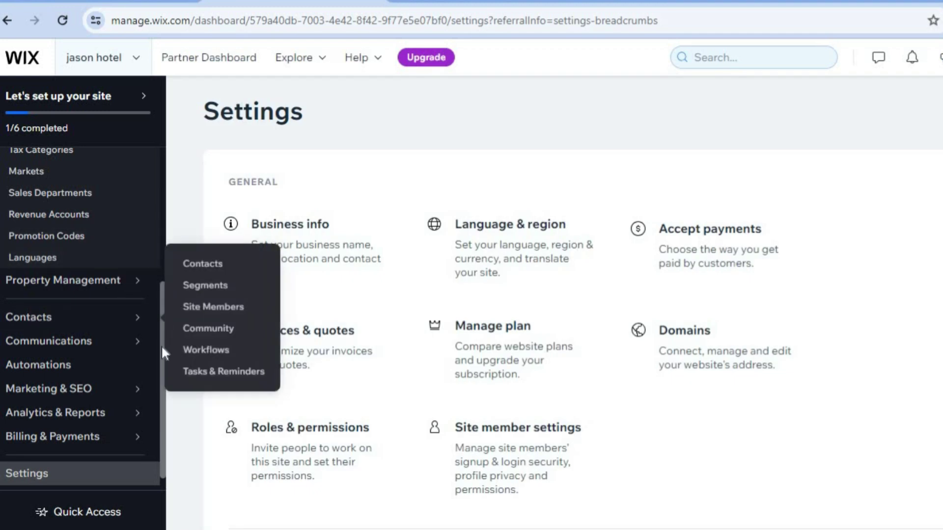
left_click_drag(161, 364, 168, 190)
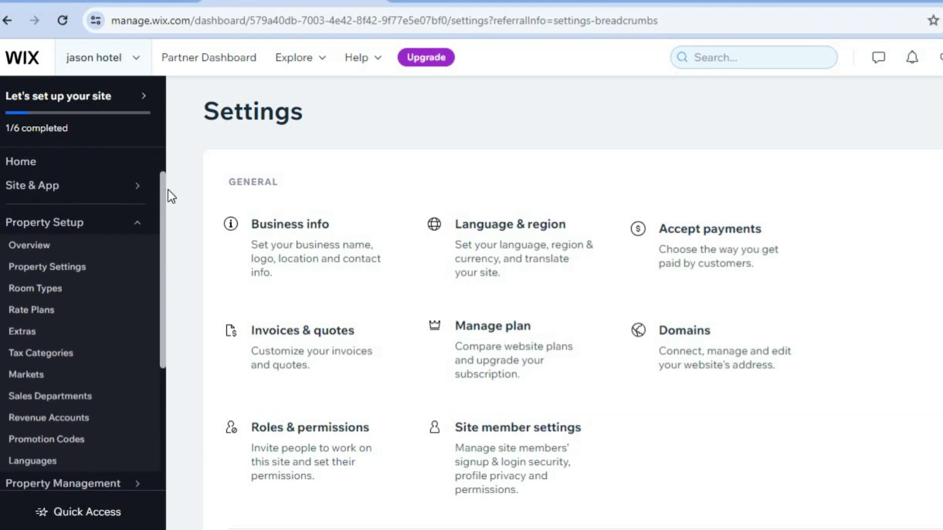
left_click(79, 268)
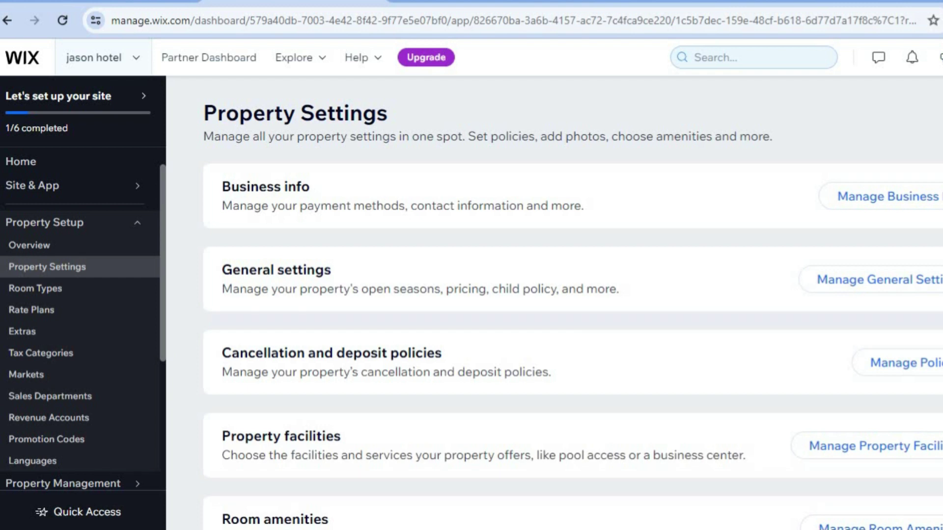
scroll(573, 313, "down", 3)
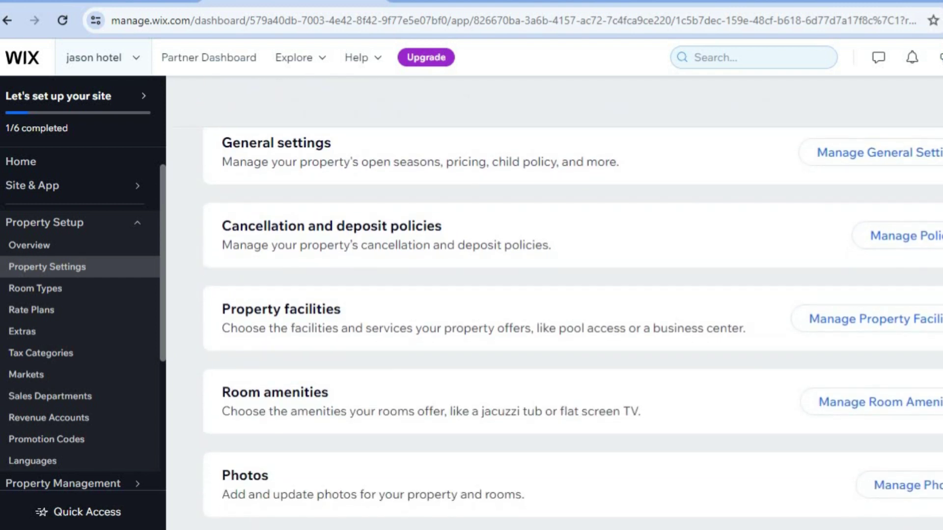
scroll(574, 330, "down", 2)
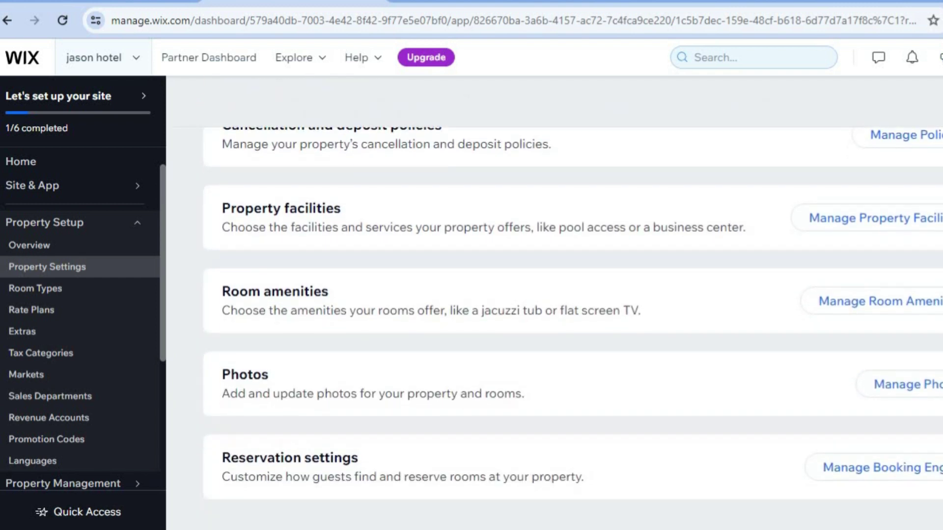
Open the room amenities settings and review the list of popular amenities.
left_click(877, 307)
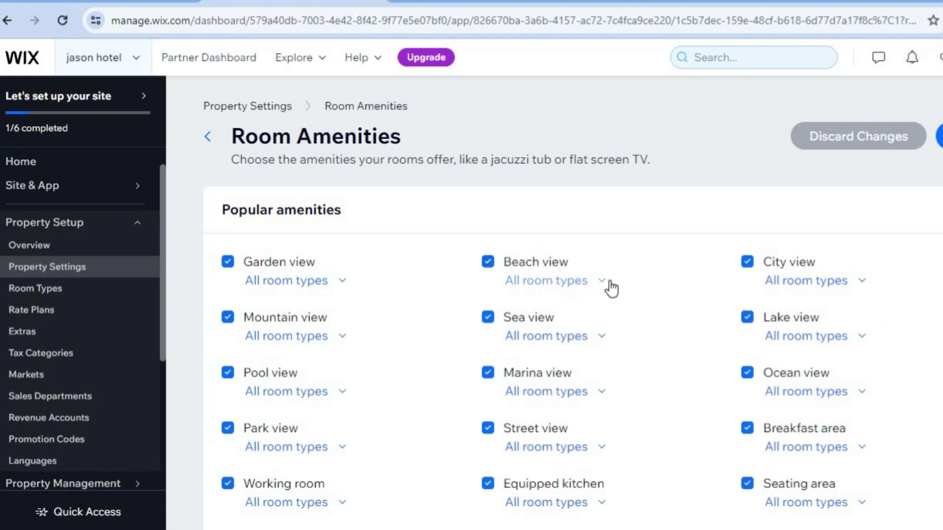
scroll(574, 308, "down", 5)
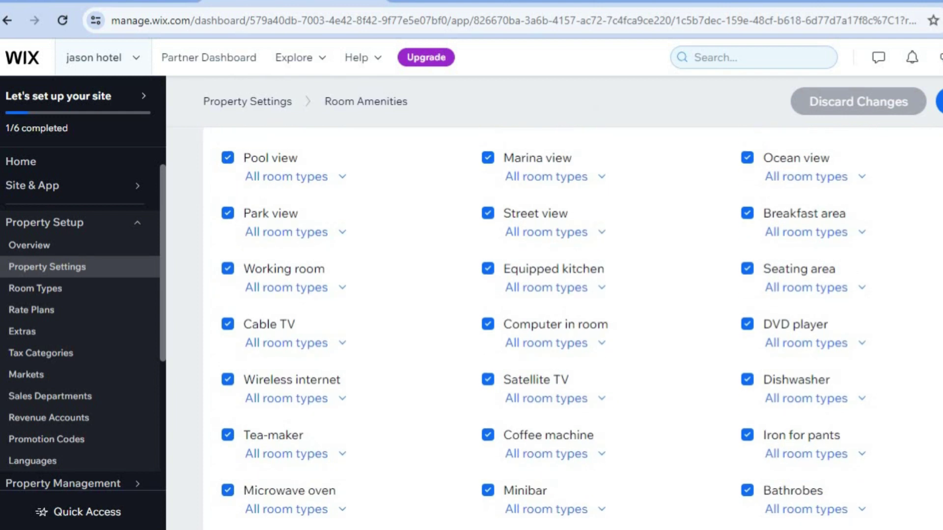
scroll(543, 332, "down", 1)
scroll(544, 331, "up", 2)
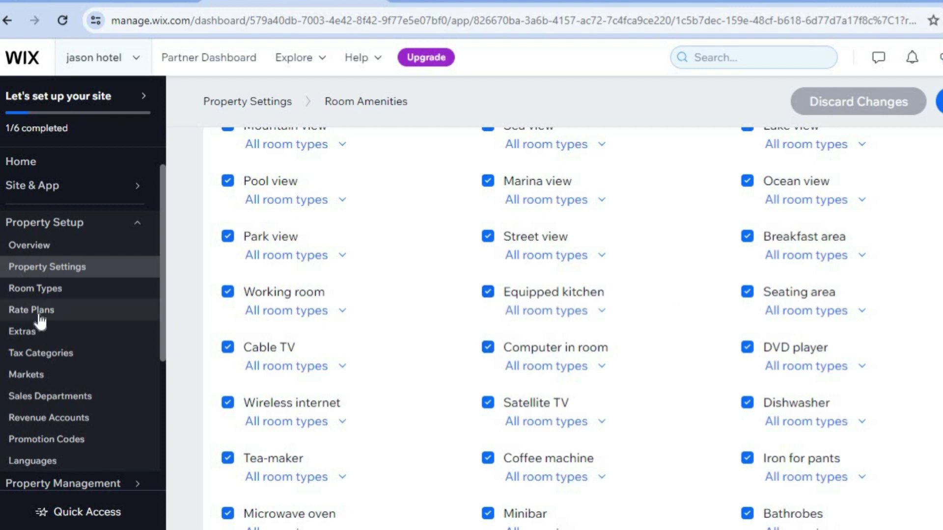
Create a new room type of the kind Deluxe Junior Suite and continue to its details.
left_click(54, 295)
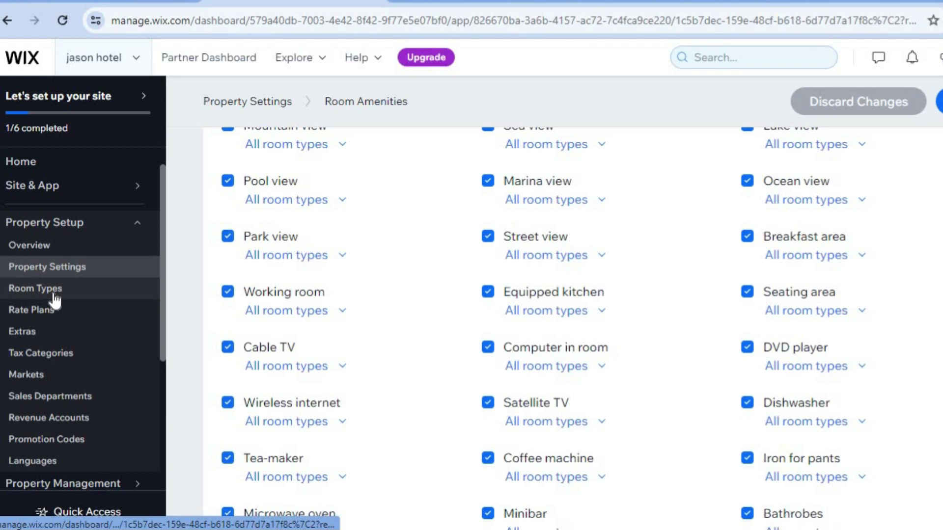
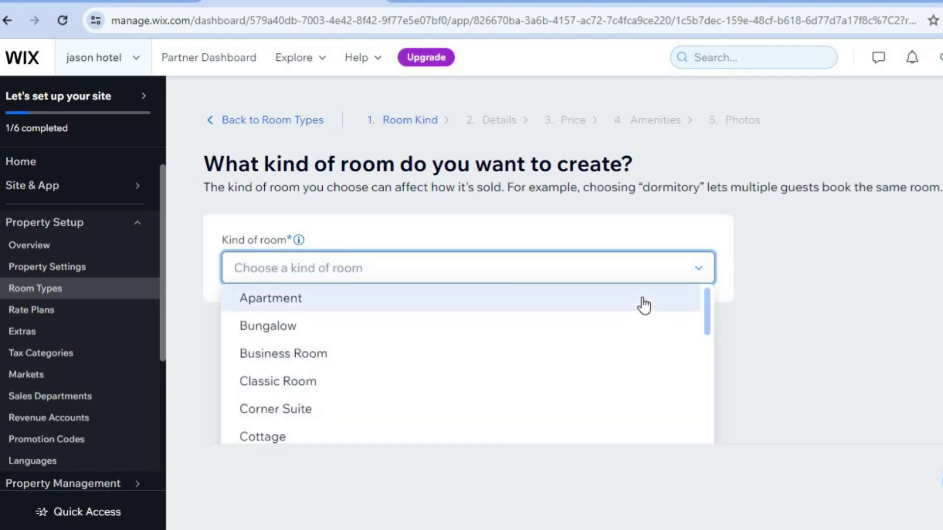
mouse_move(706, 303)
left_mouse_down()
mouse_move(707, 423)
mouse_move(710, 316)
left_mouse_up()
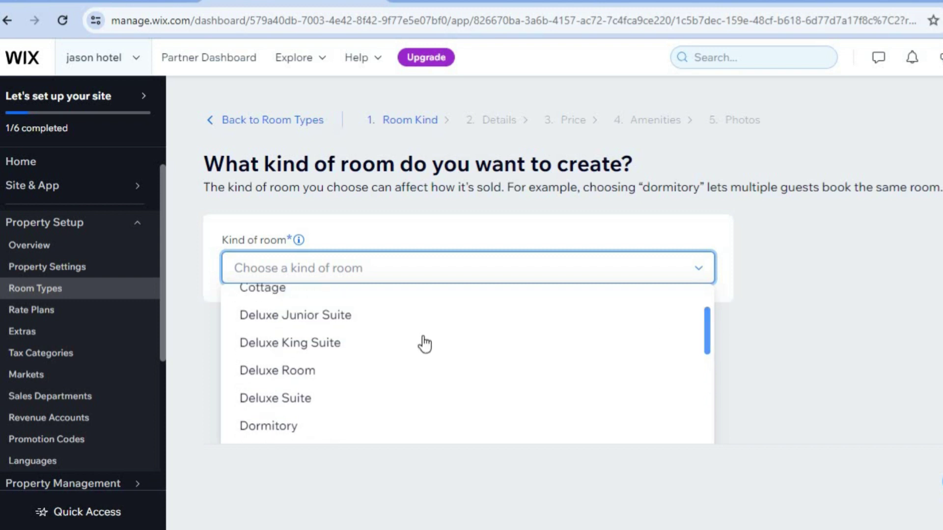
left_click(362, 319)
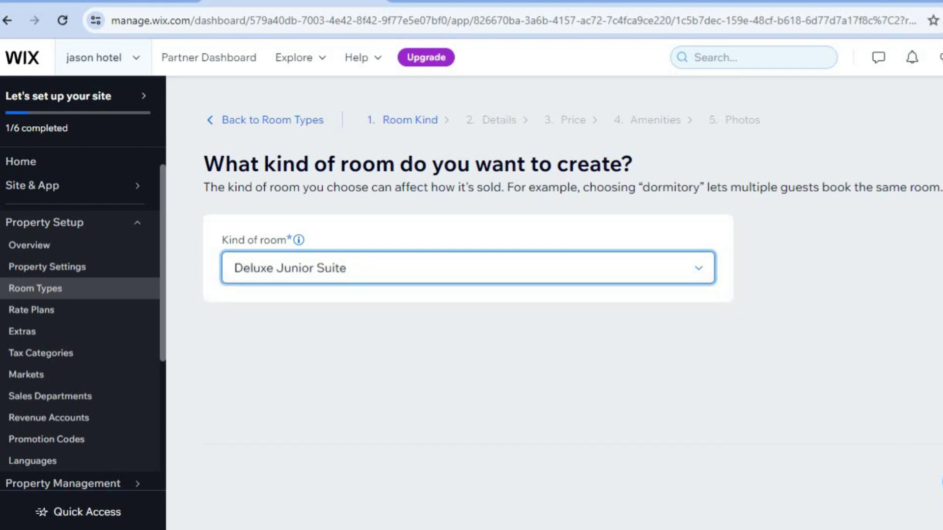
left_click(941, 481)
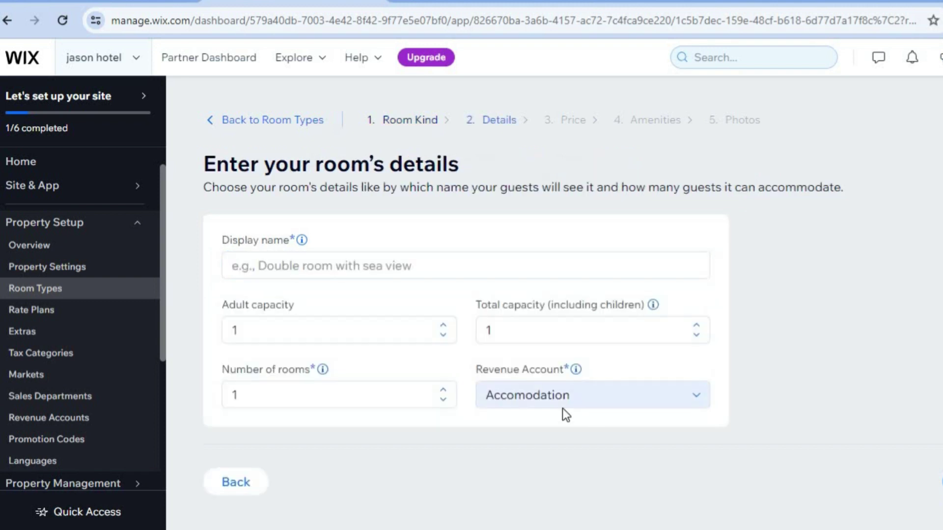
Enter "ROOM WITH A VIEW" as the room's display name, set the total capacity to 1 and continue to pricing.
left_click(407, 267)
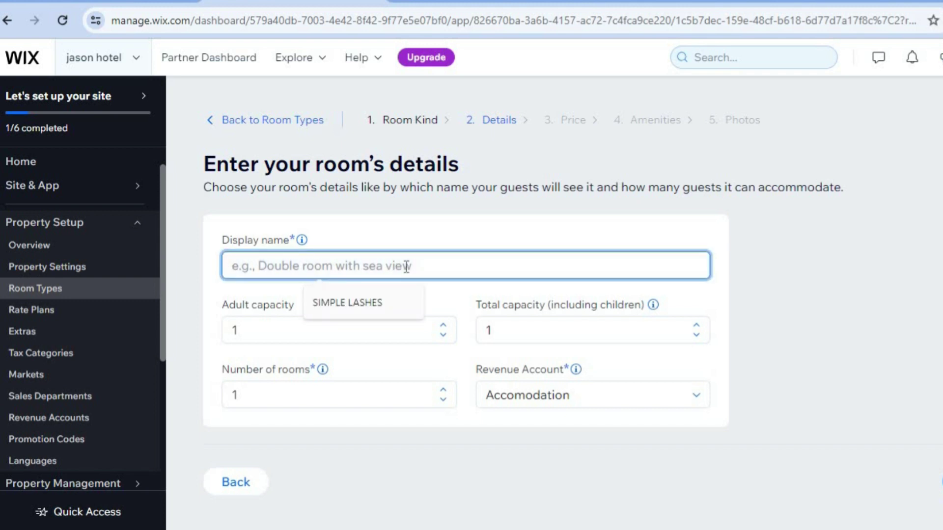
type("RO")
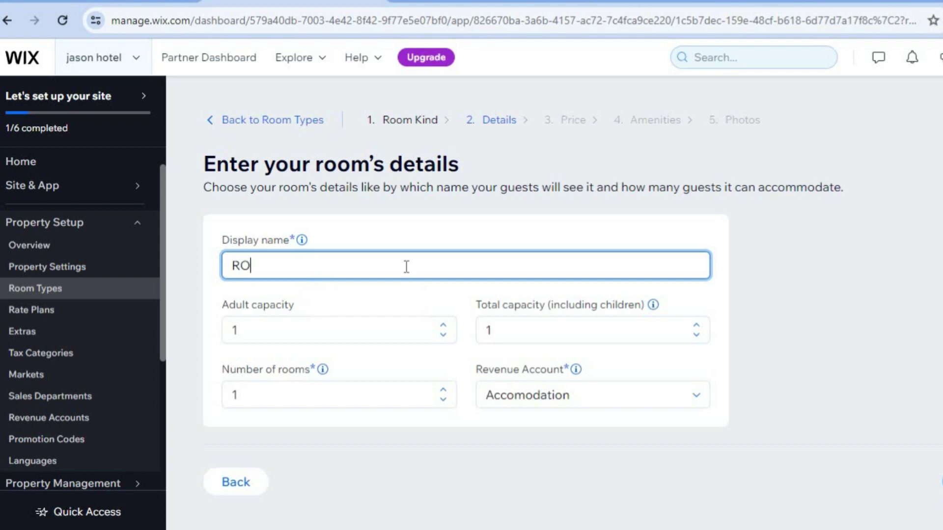
type("OM WITH A V")
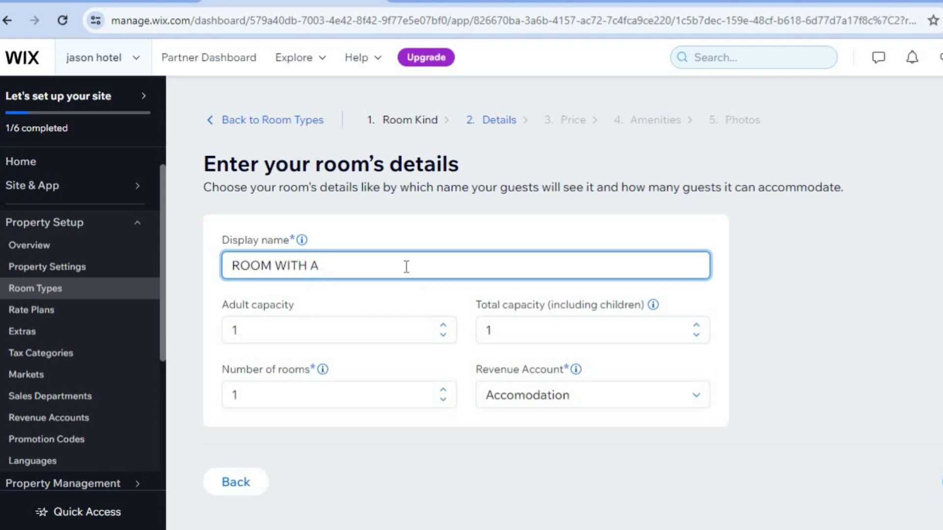
type("IEW")
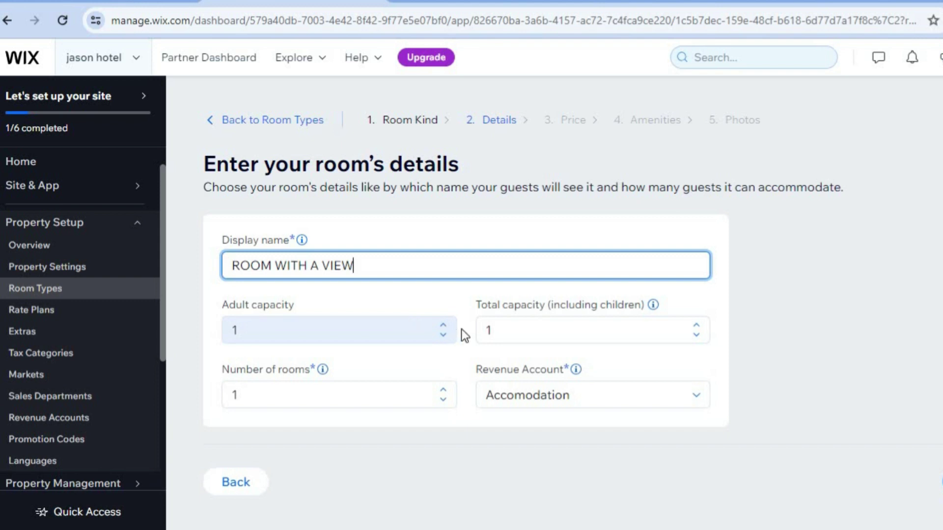
left_click(444, 326)
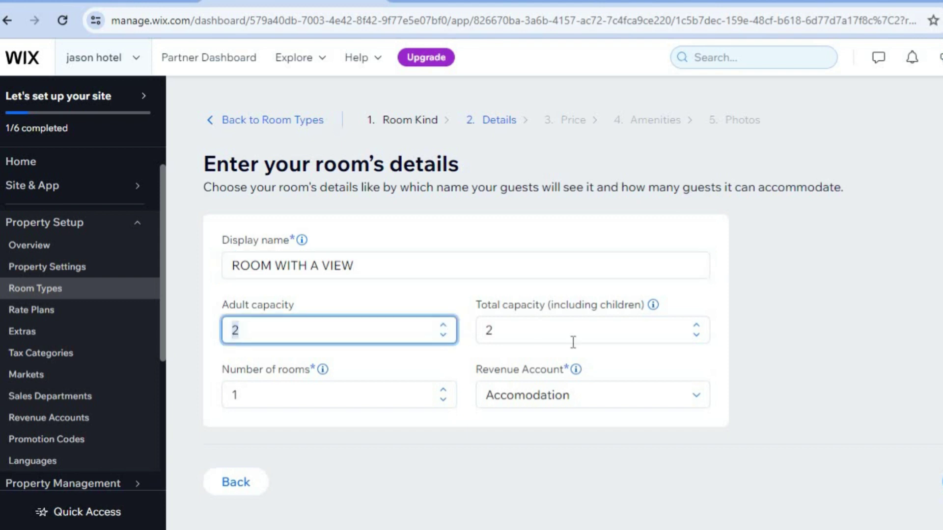
left_click(697, 336)
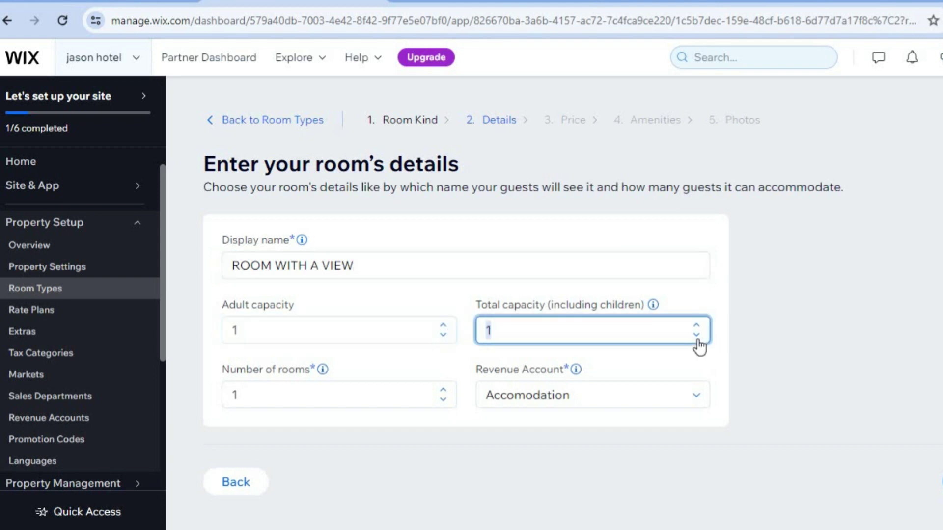
scroll(466, 295, "down", 1)
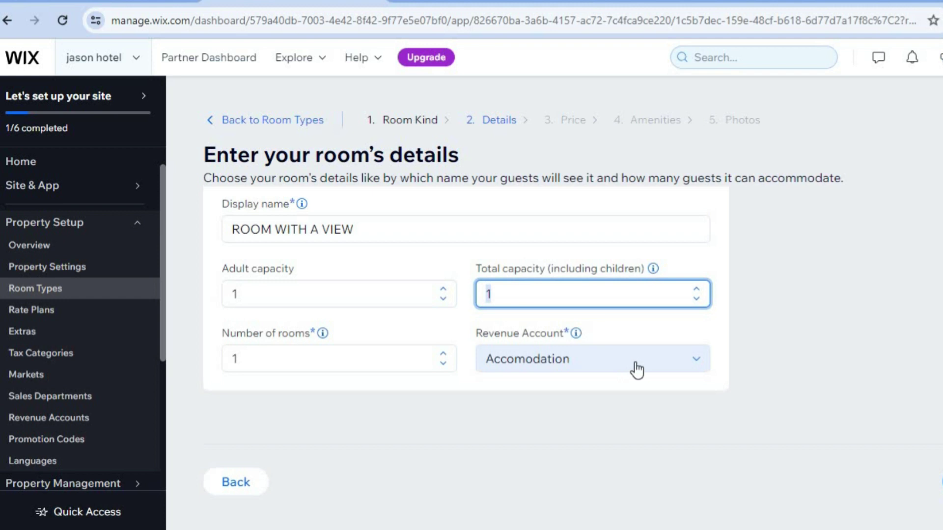
key("Return")
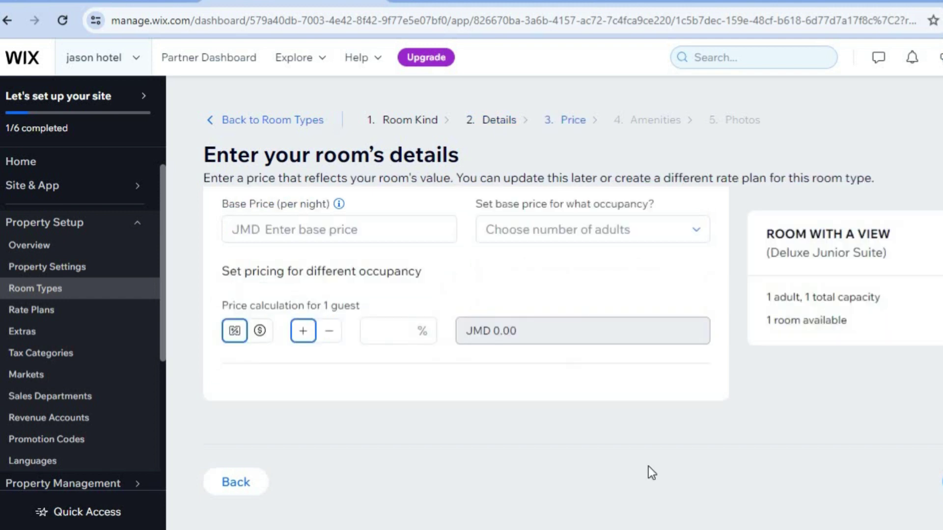
Set the base price to JMD 100 per night for one adult and select the Beach view amenity for the room.
left_click(340, 230)
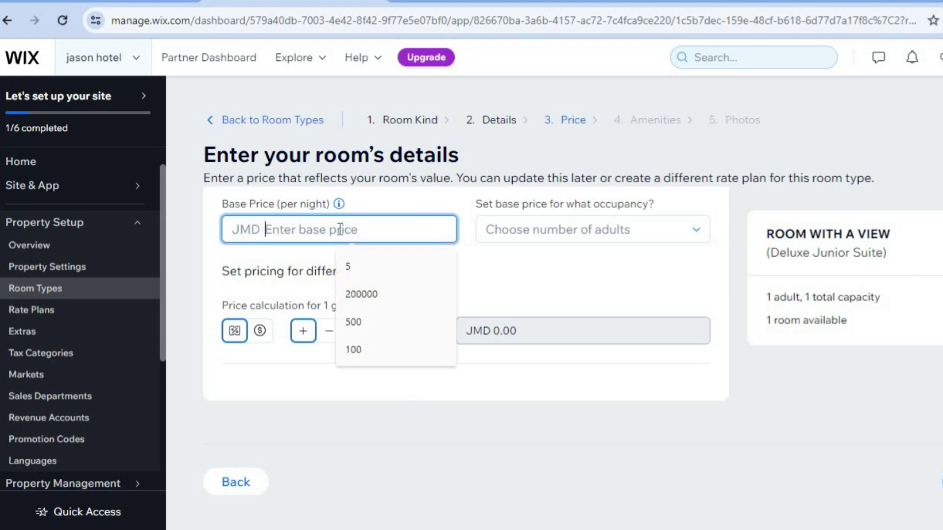
left_click(355, 347)
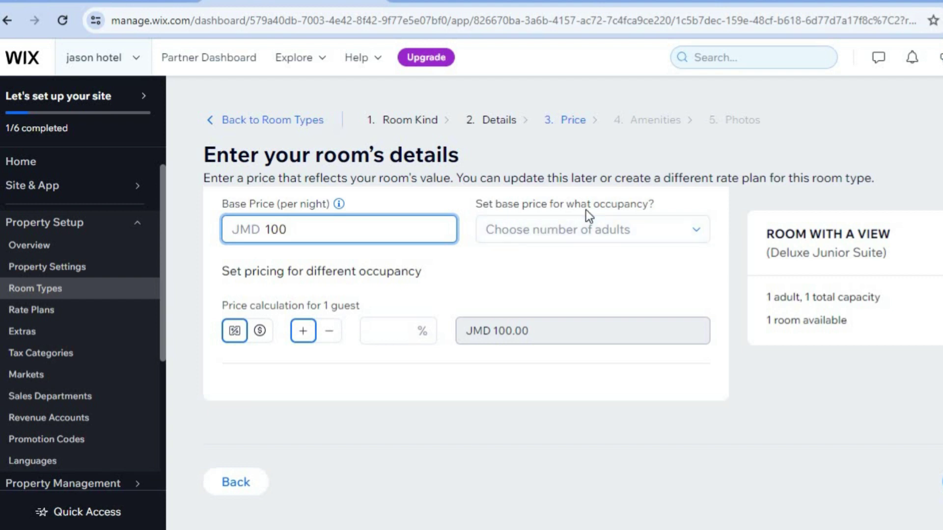
left_click(671, 231)
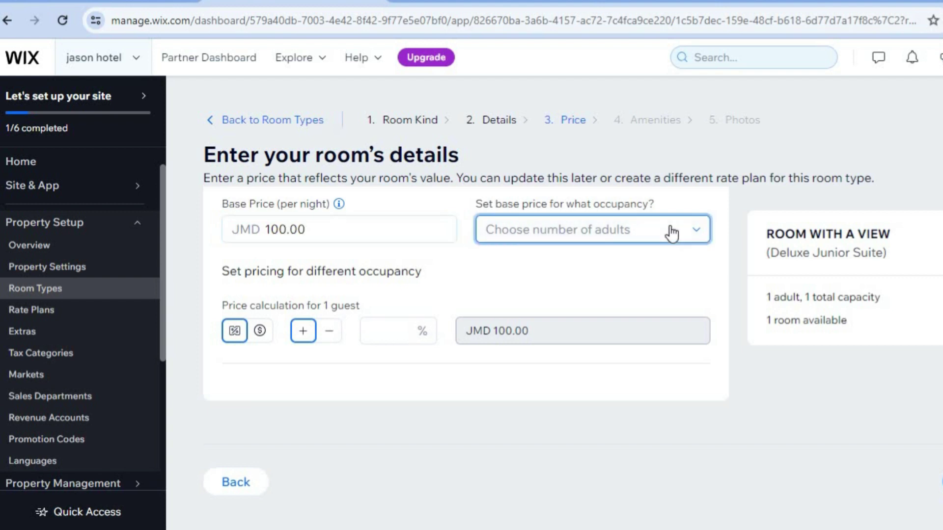
left_click(631, 280)
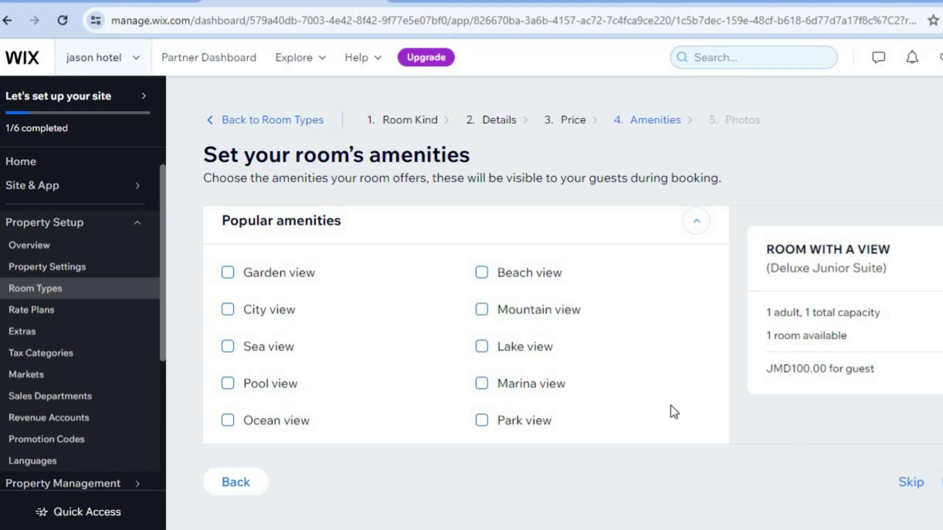
left_click(495, 284)
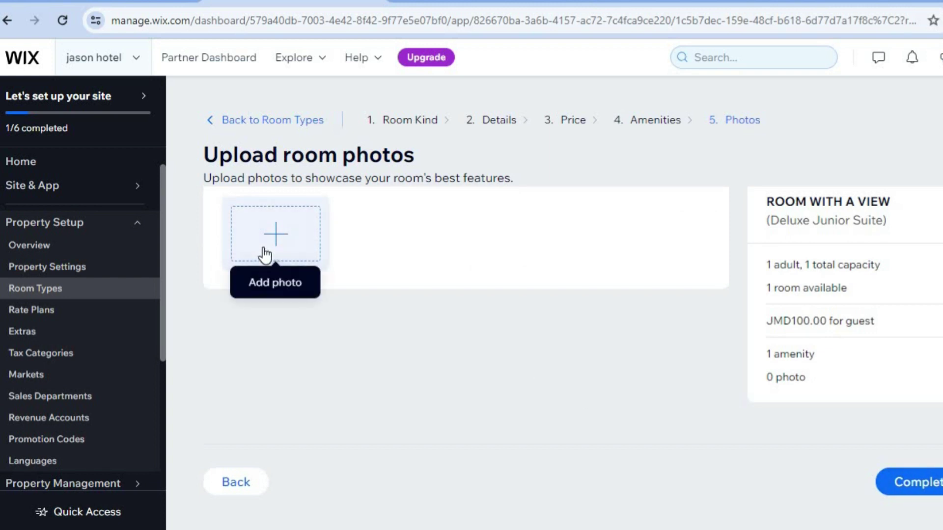
Search the media library for "HOTEL ROOM" and add the Wix image titled "Hotel Room" to the room's photos.
left_click(269, 250)
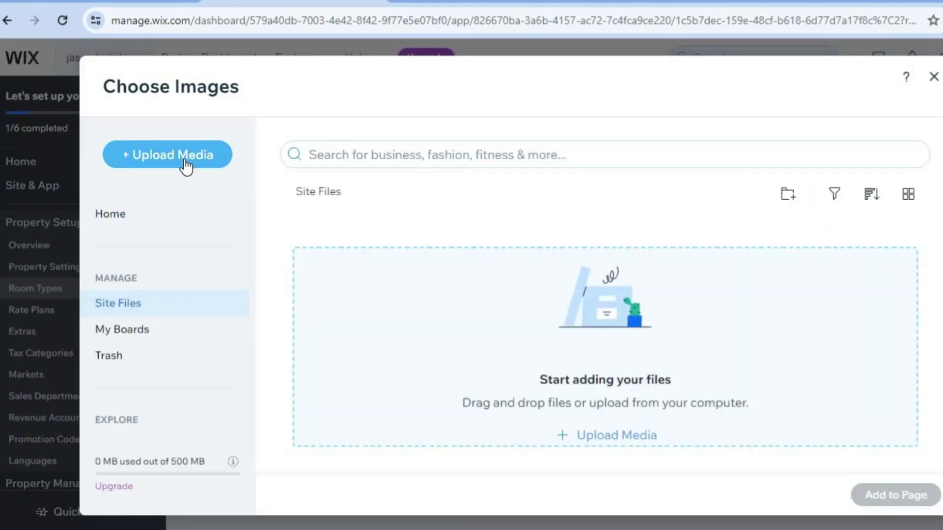
left_click(186, 162)
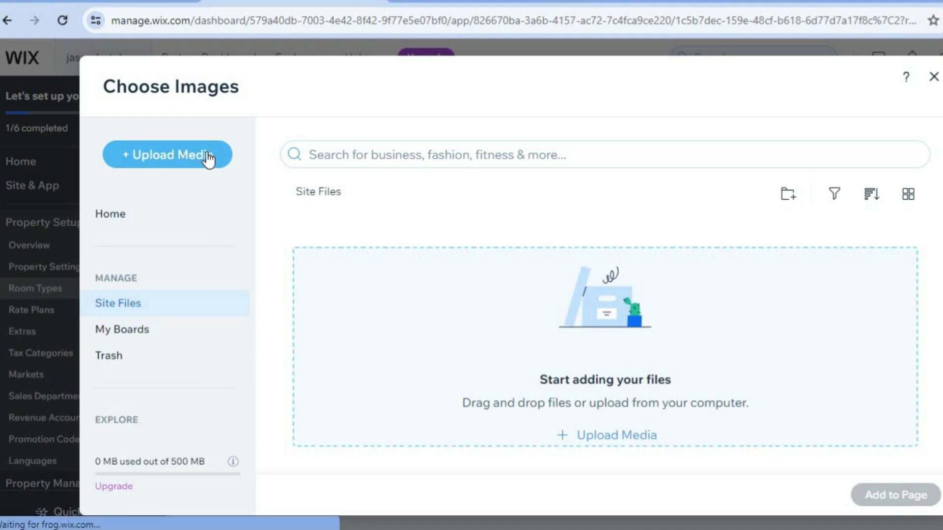
left_click(358, 157)
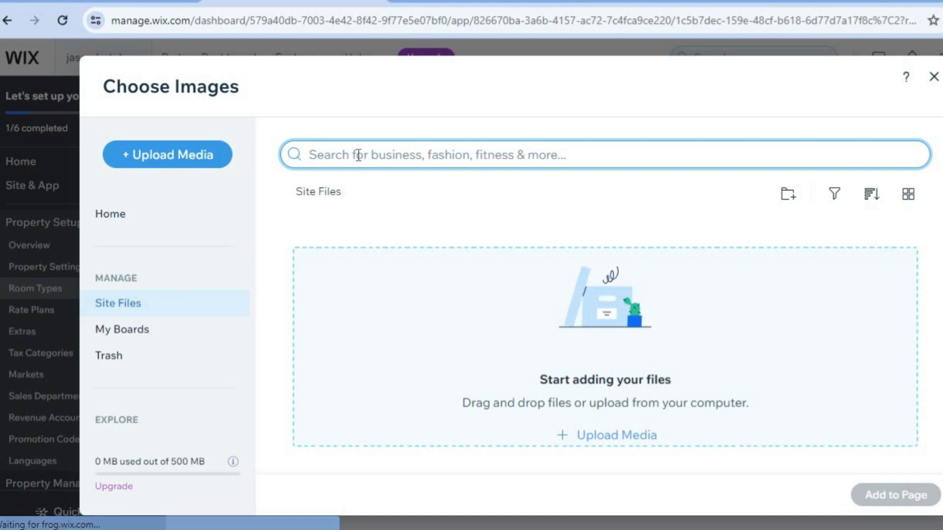
type("HOTE")
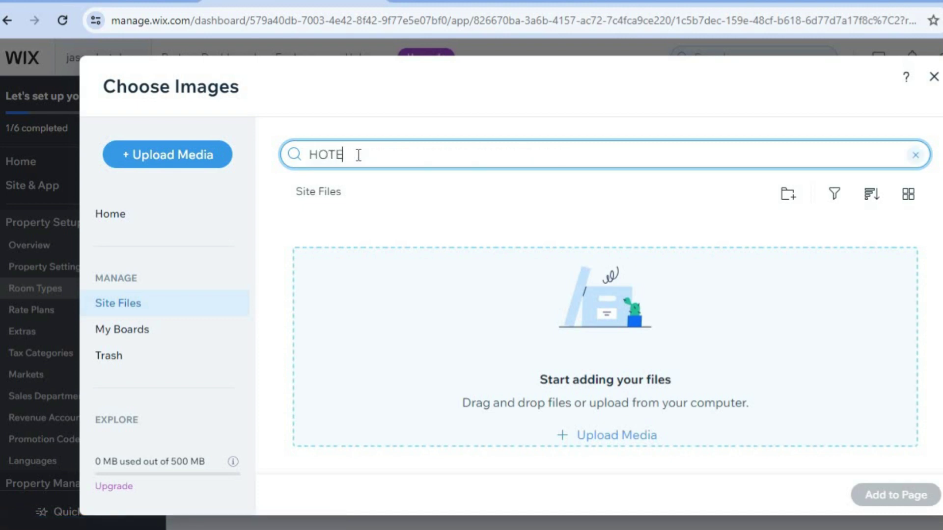
type("L ROOM")
key("Return")
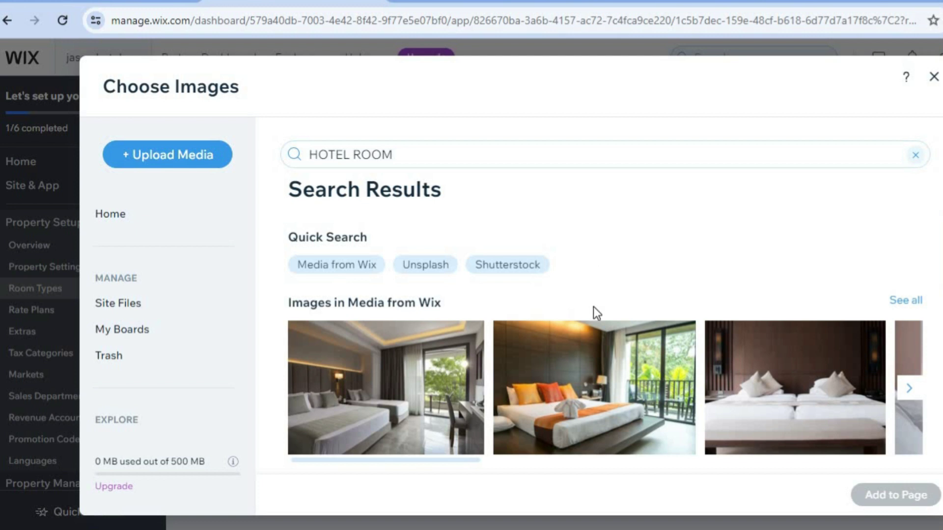
mouse_move(425, 383)
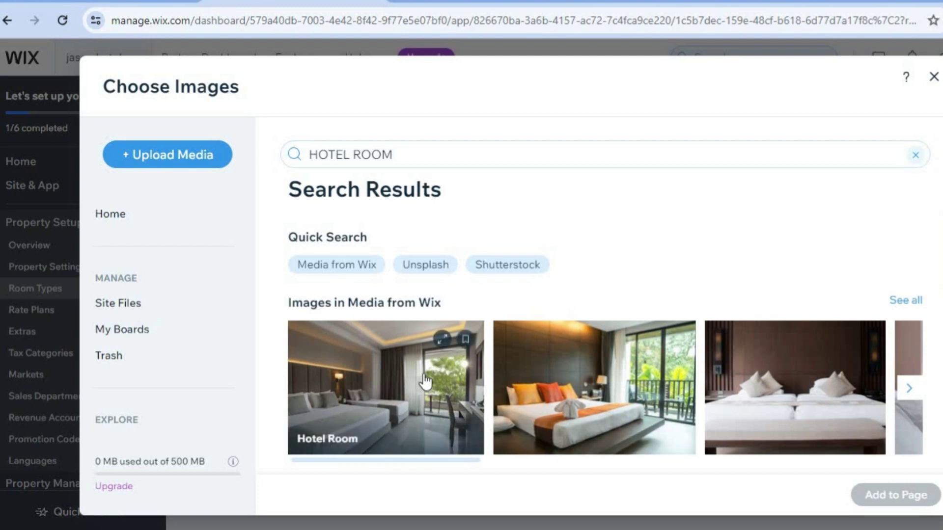
left_click(400, 412)
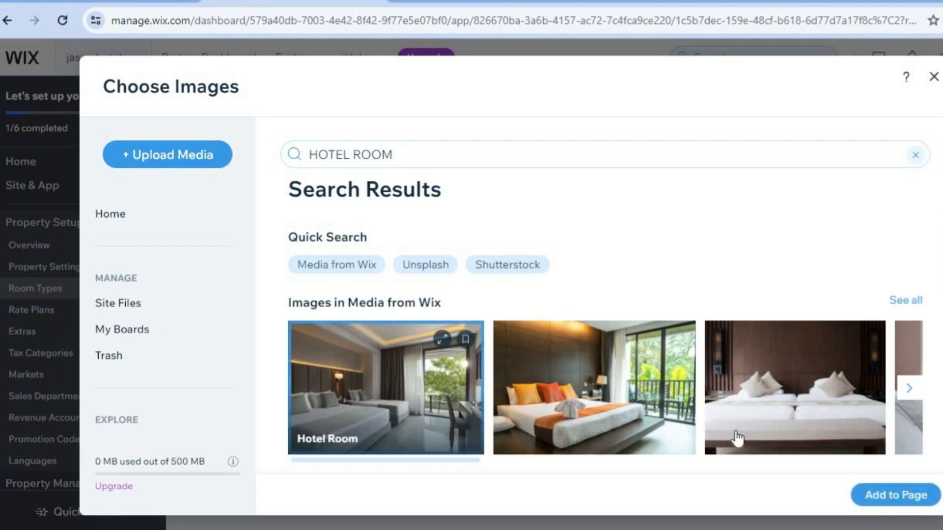
left_click(897, 495)
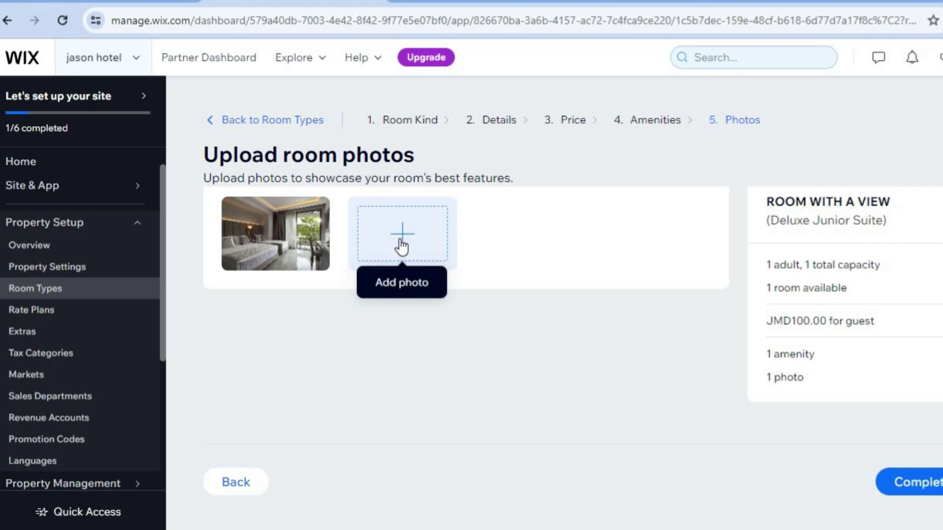
Complete the room setup with bookable dates from Jan 9, 2024 to Apr 30, 2024 and save the room type.
left_click(939, 482)
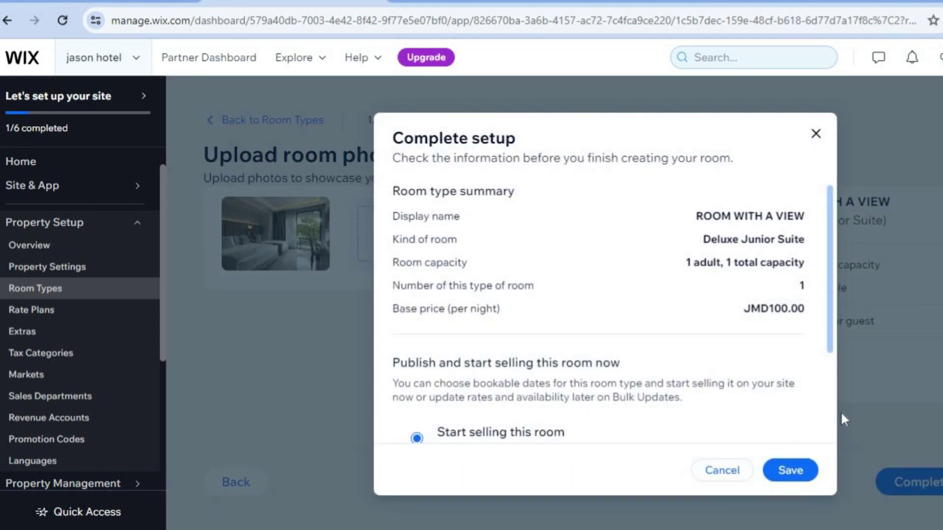
left_click_drag(830, 323, 827, 436)
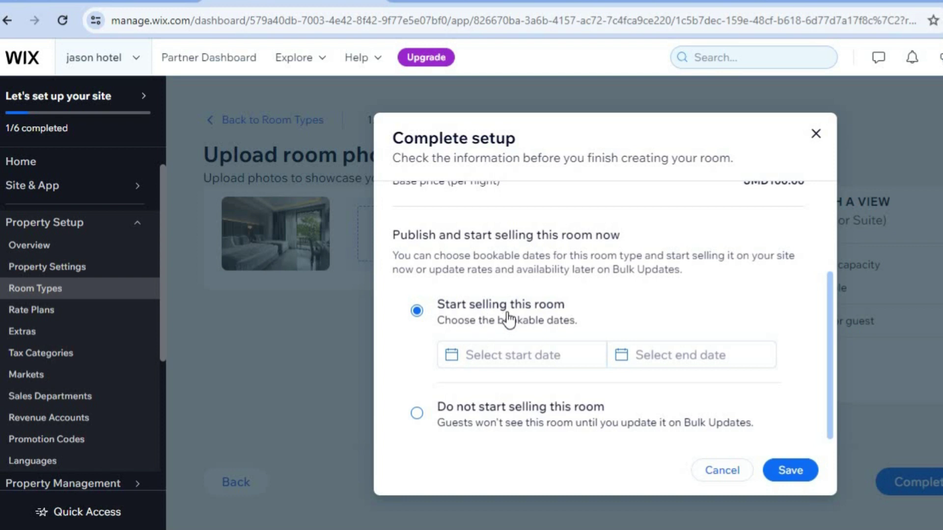
left_click(526, 361)
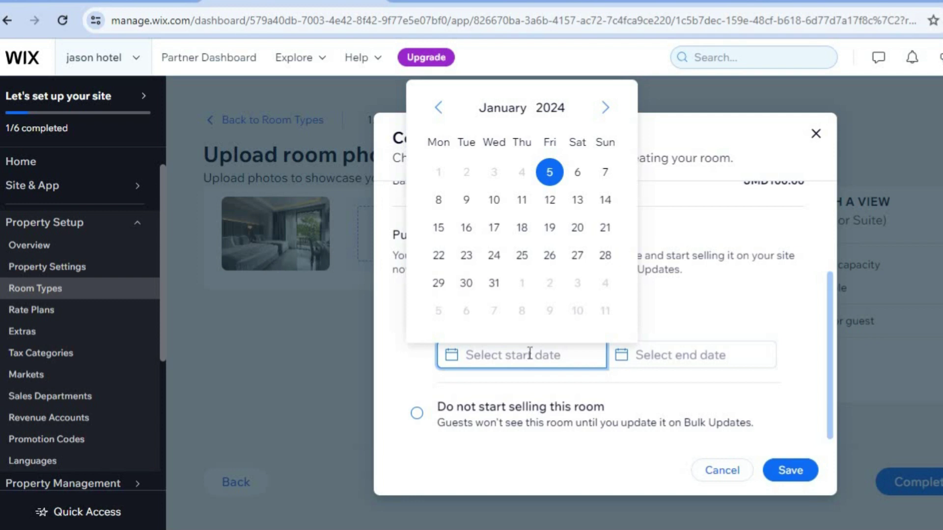
left_click(464, 202)
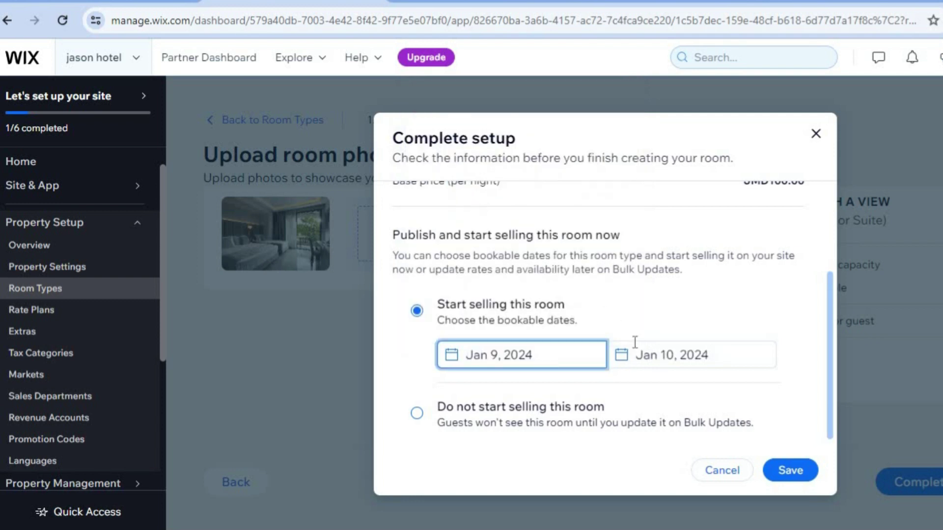
left_click(678, 351)
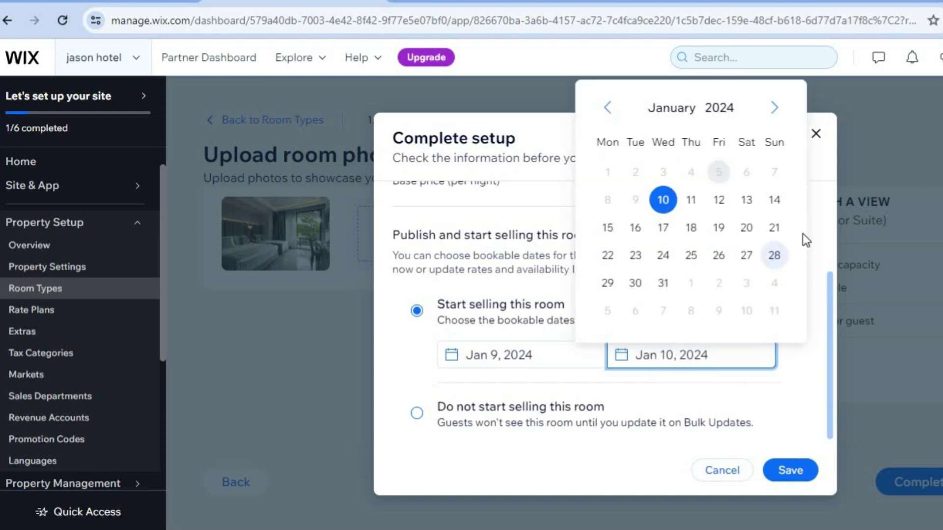
left_click(777, 114)
left_click(775, 109)
left_click(775, 108)
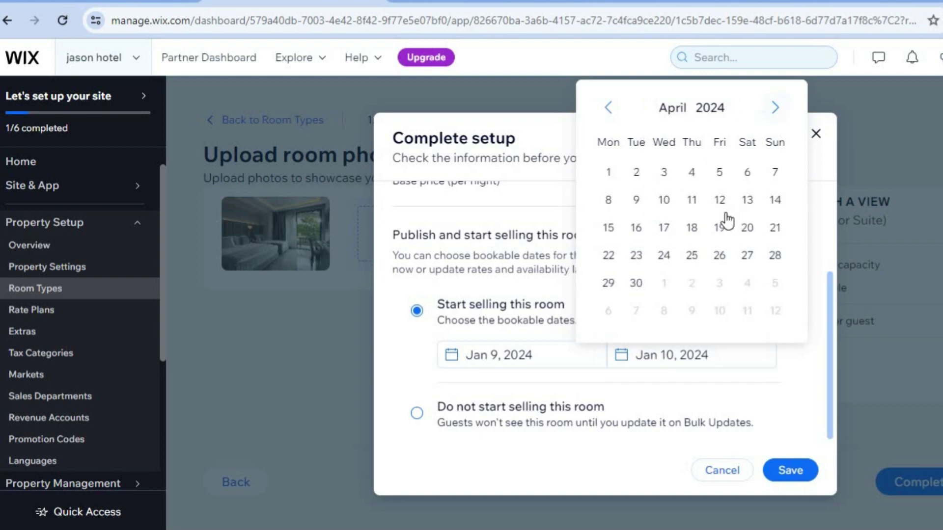
left_click(638, 283)
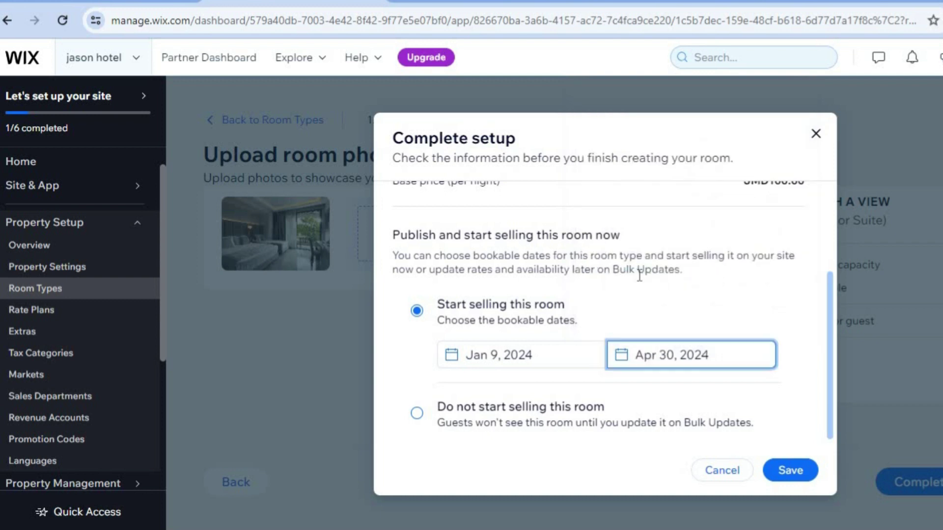
left_click(792, 472)
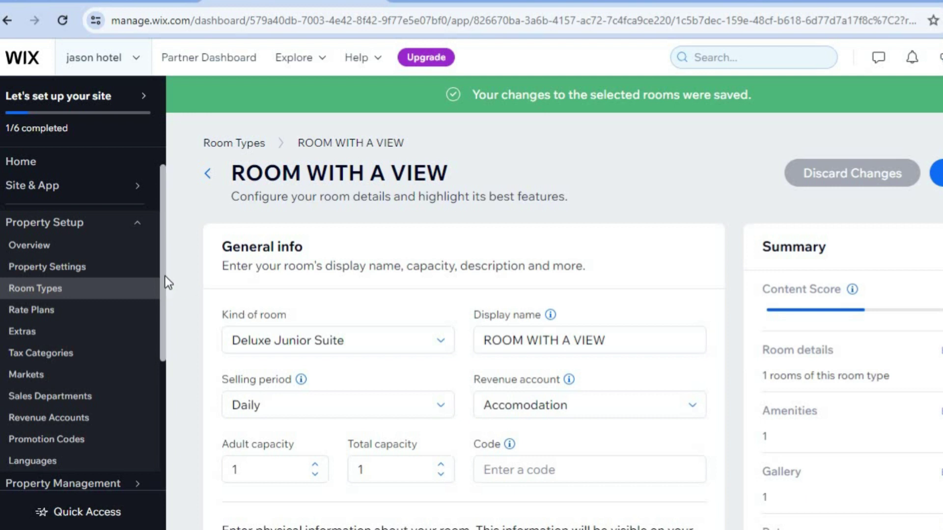
Open the site's Payments page and go on to managing its payment methods.
scroll(166, 314, "down", 2)
scroll(166, 334, "down", 1)
scroll(167, 346, "down", 2)
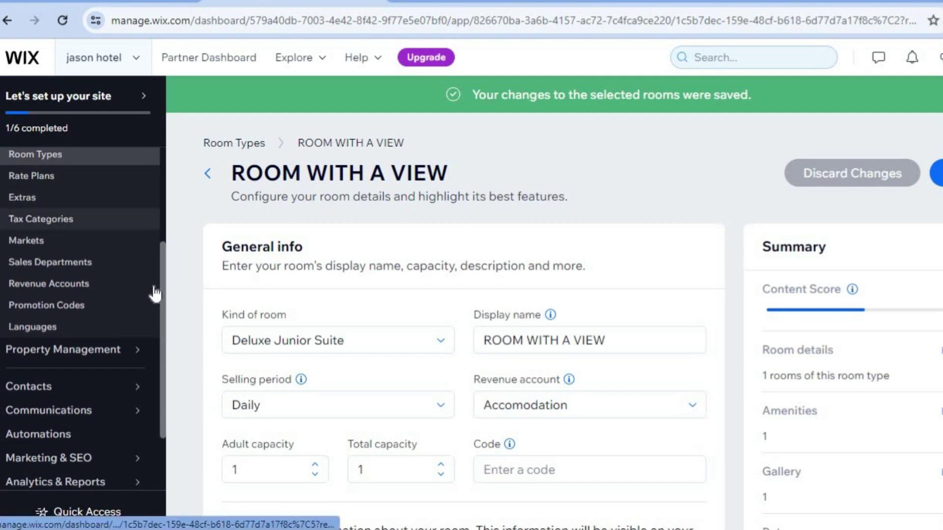
scroll(163, 304, "down", 1)
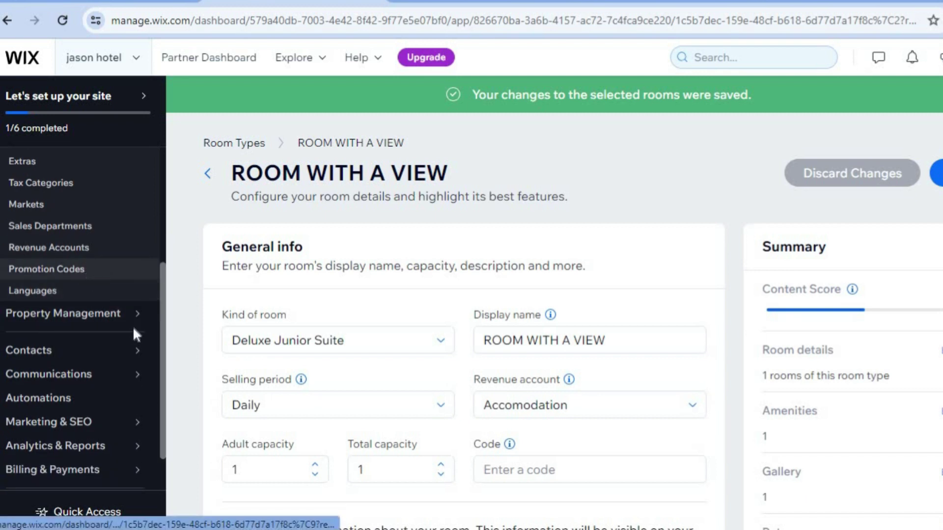
mouse_move(121, 319)
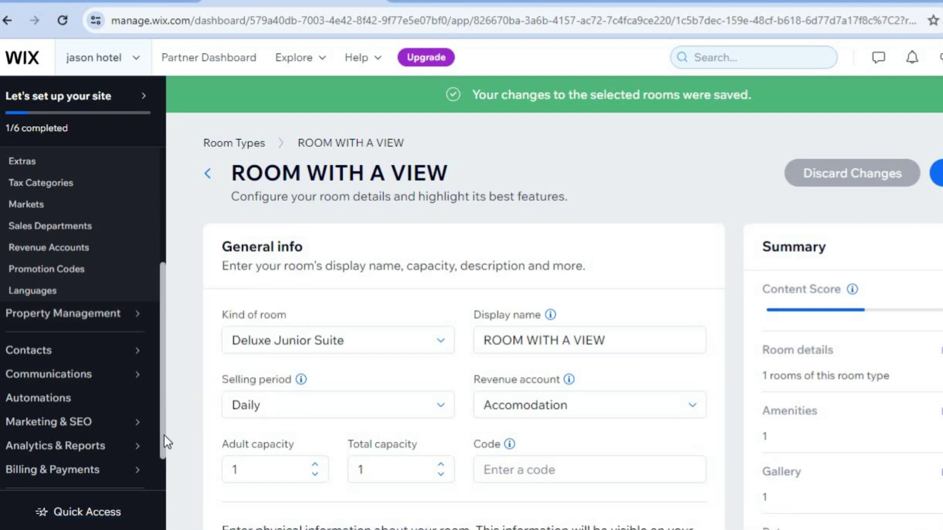
left_click_drag(164, 442, 164, 472)
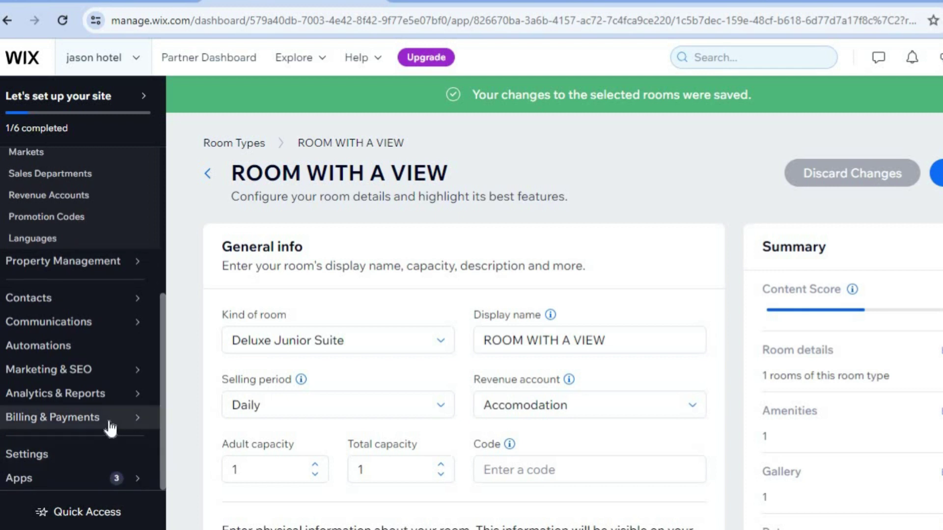
mouse_move(112, 427)
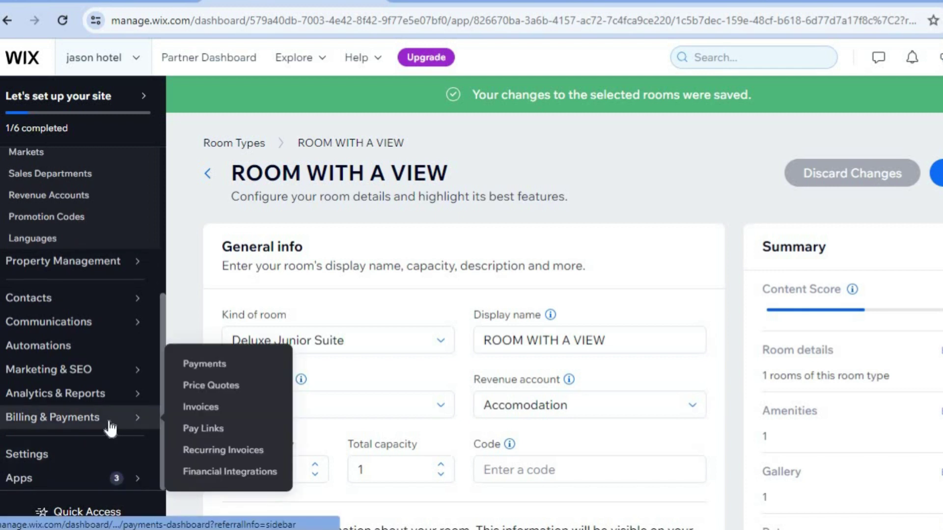
left_click(210, 367)
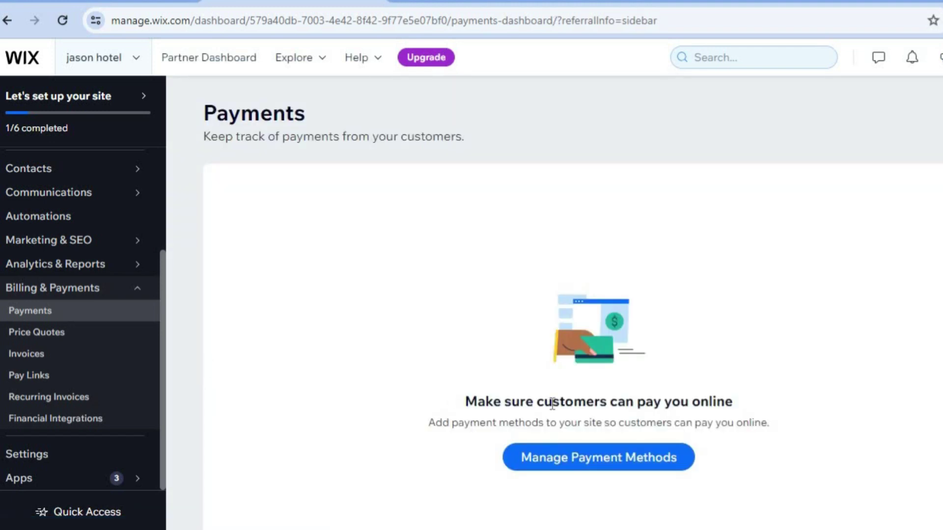
left_click(586, 469)
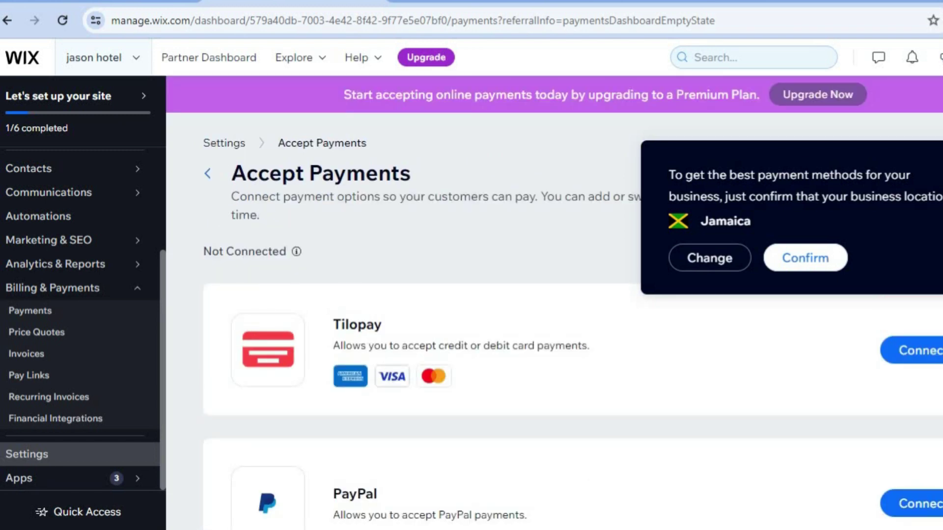
Change the business location for accepting payments to United States.
scroll(940, 118, "down", 2)
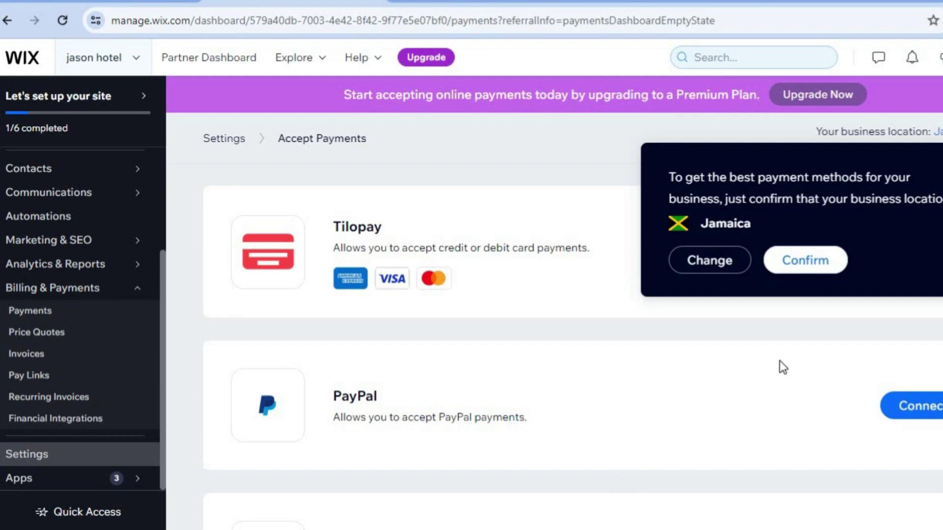
left_click(709, 261)
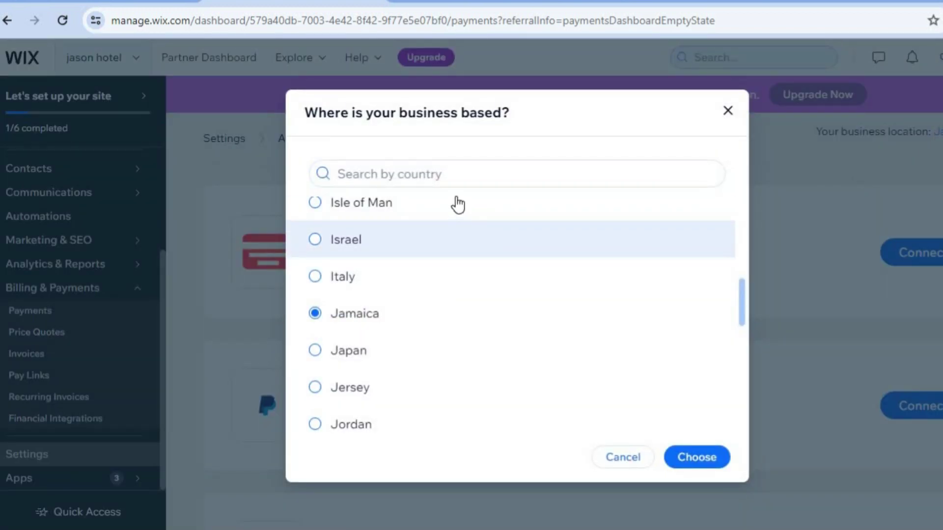
left_click(449, 167)
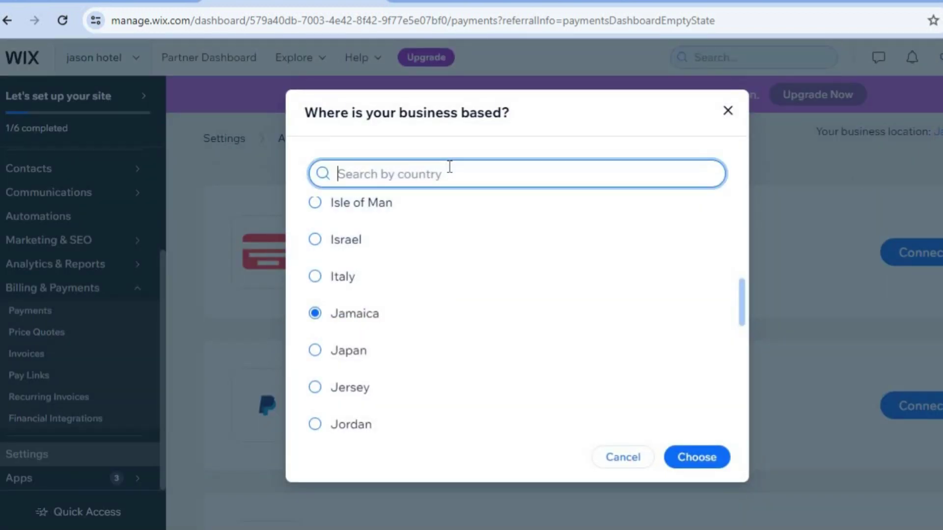
type("UNITED")
left_click(392, 293)
left_click(699, 458)
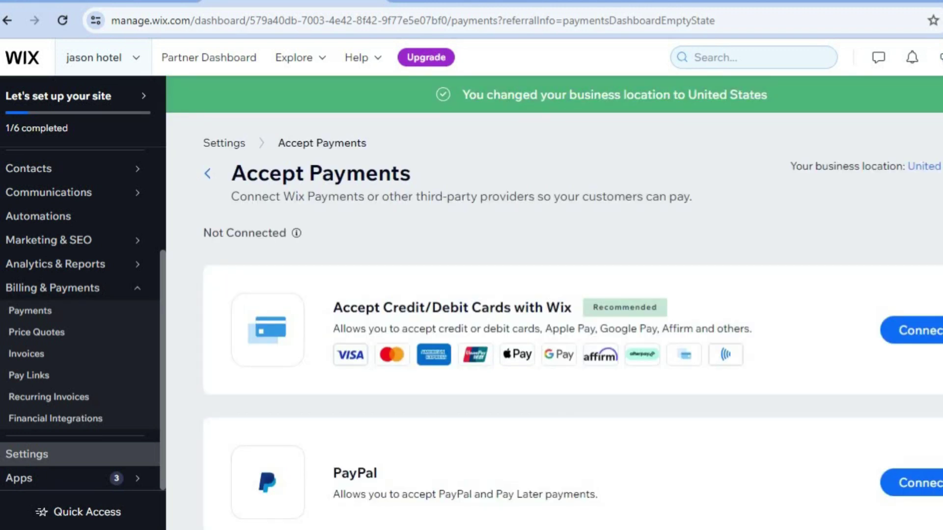
Look through the payment providers offered for the business location, down to the manual payments option.
scroll(569, 310, "down", 3)
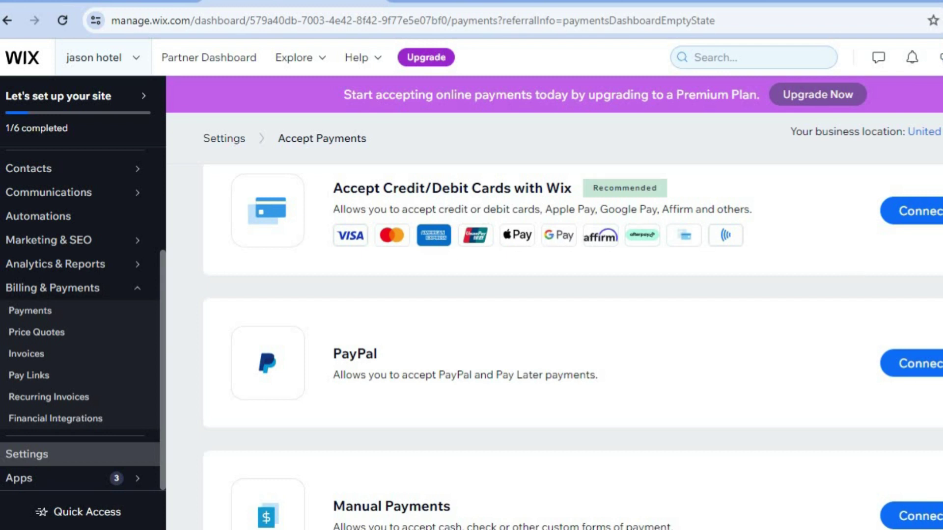
scroll(934, 339, "down", 1)
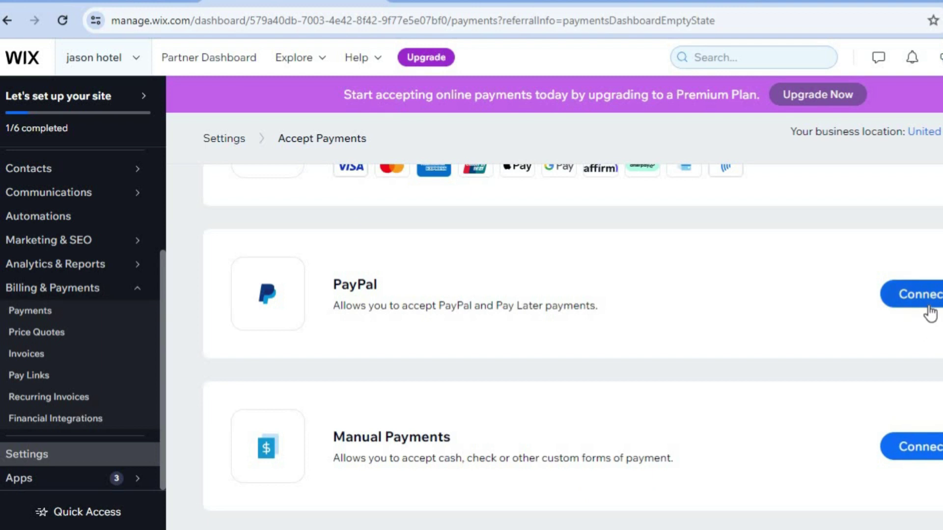
scroll(933, 339, "down", 1)
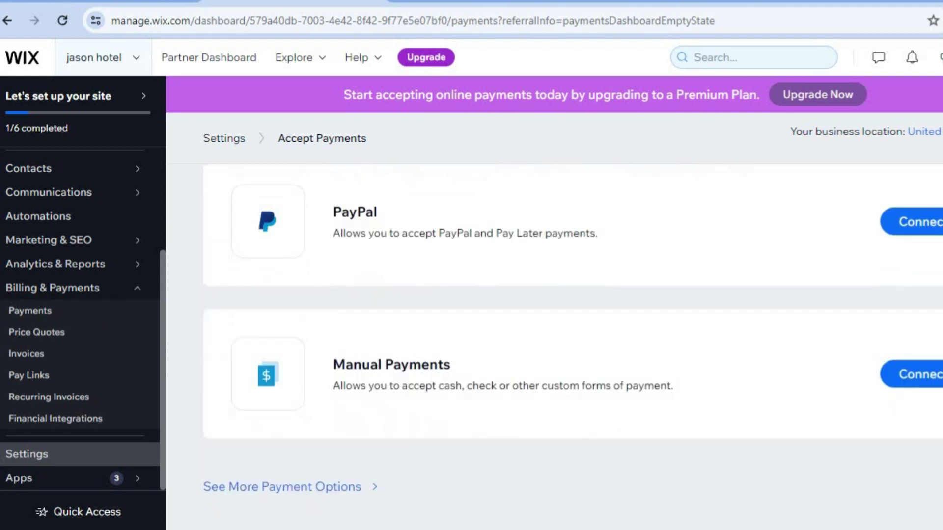
Return to the site's Setup page and start designing the website from a ready-made template.
scroll(933, 339, "up", 3)
scroll(916, 210, "up", 1)
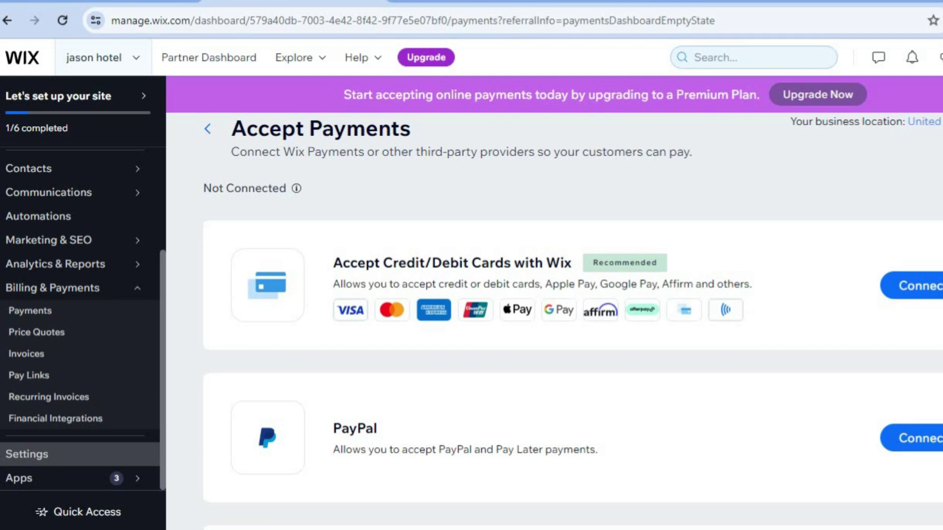
scroll(573, 323, "up", 1)
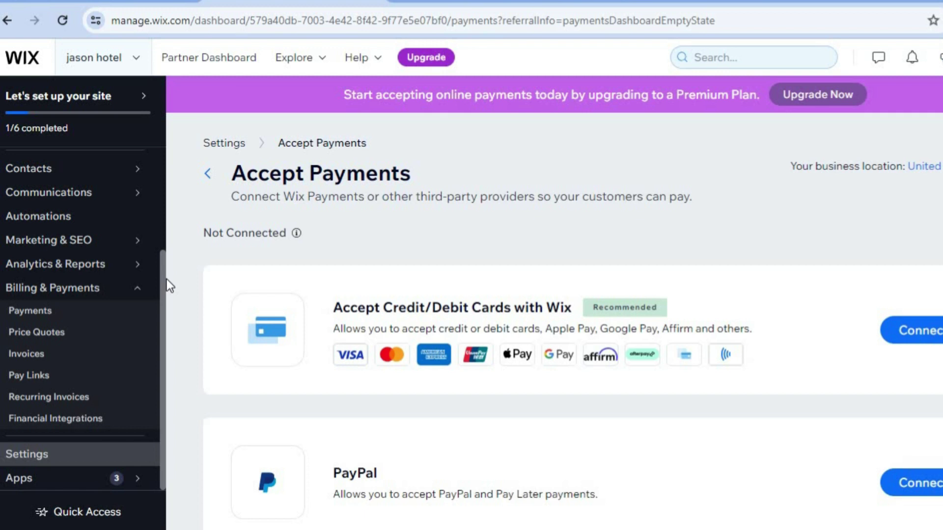
left_click_drag(163, 261, 158, 154)
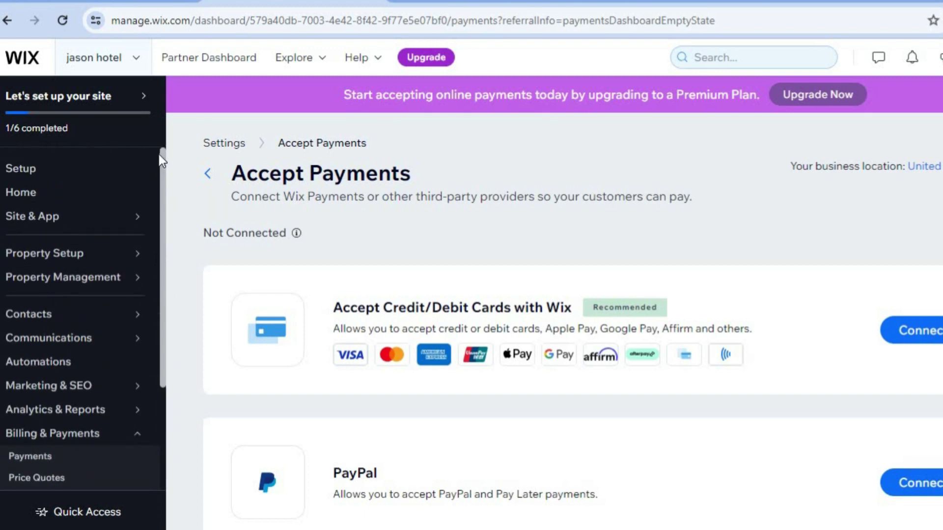
left_click(85, 168)
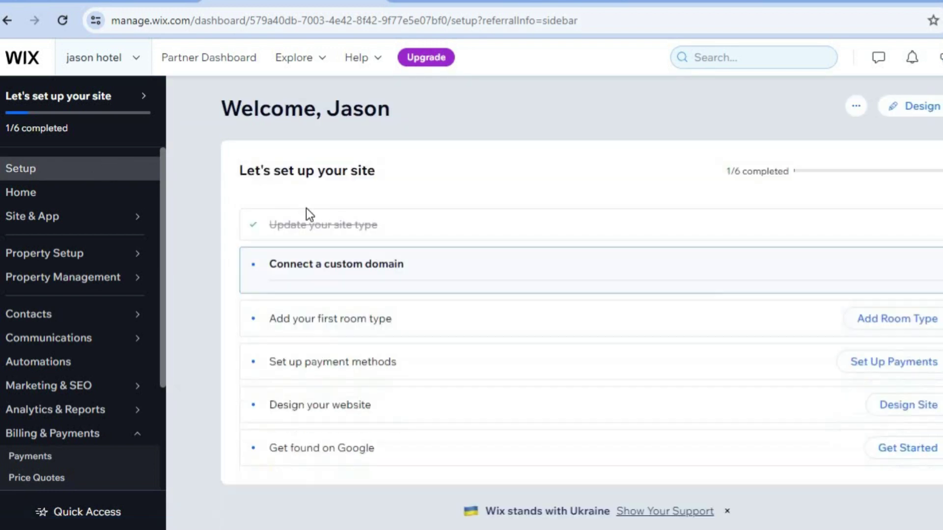
left_click(923, 107)
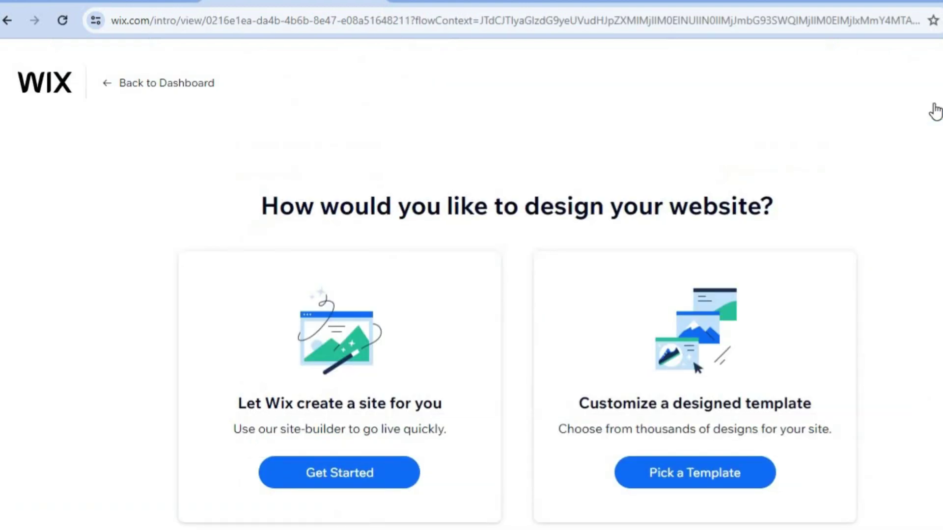
left_click(717, 477)
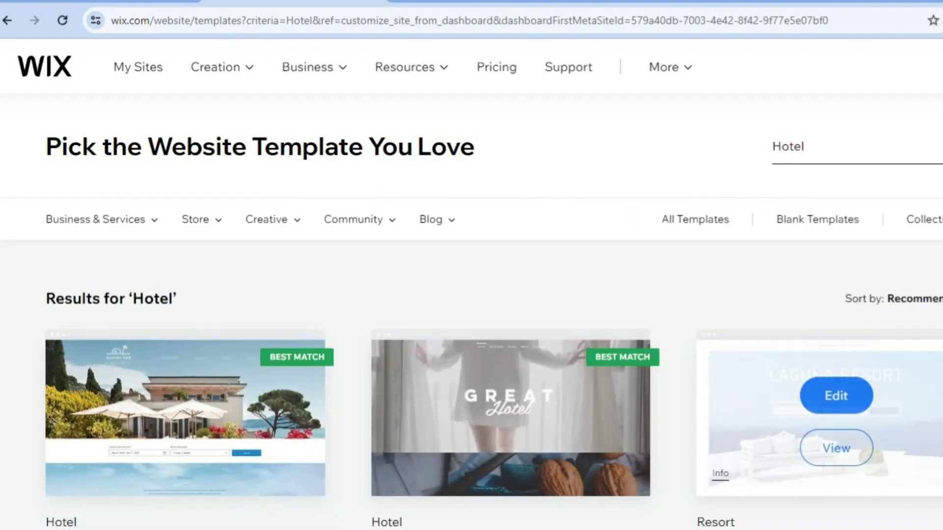
Browse the Hotel template results and open the Great Hotel template for editing.
scroll(471, 283, "down", 3)
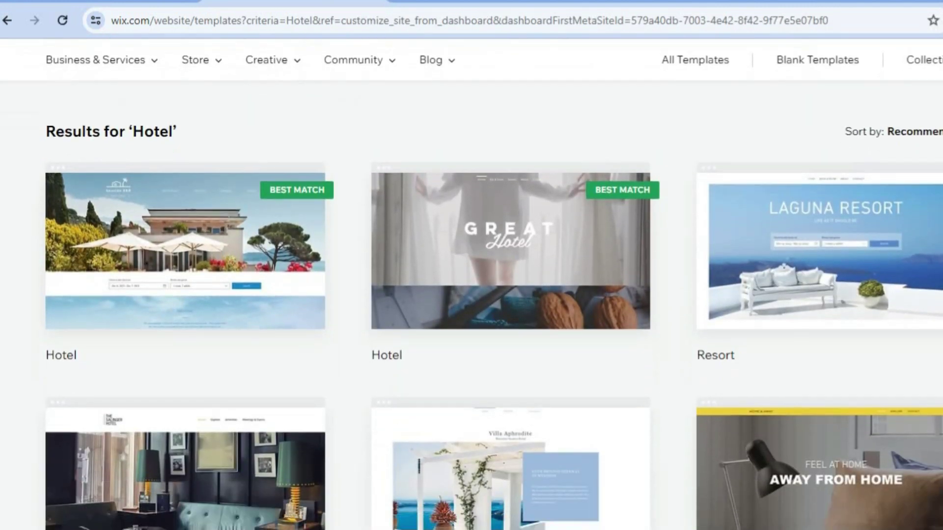
scroll(472, 295, "down", 1)
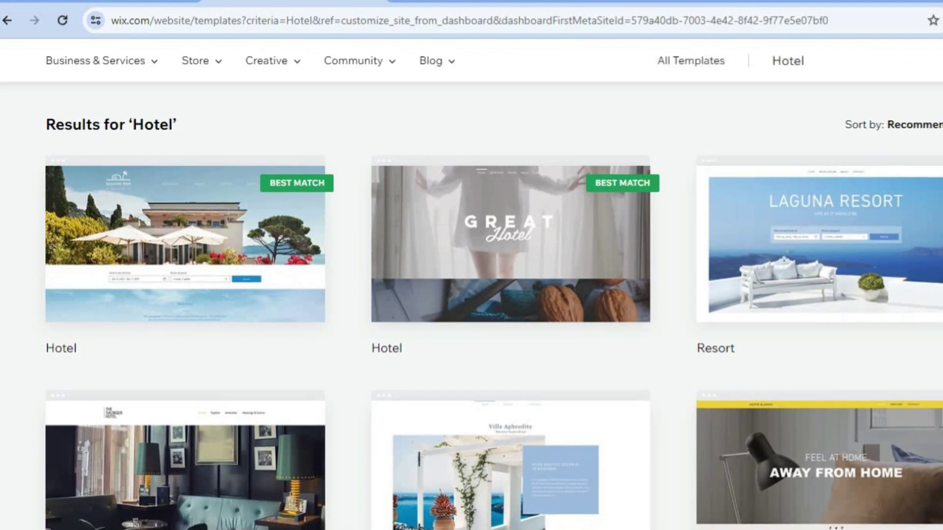
scroll(471, 295, "down", 1)
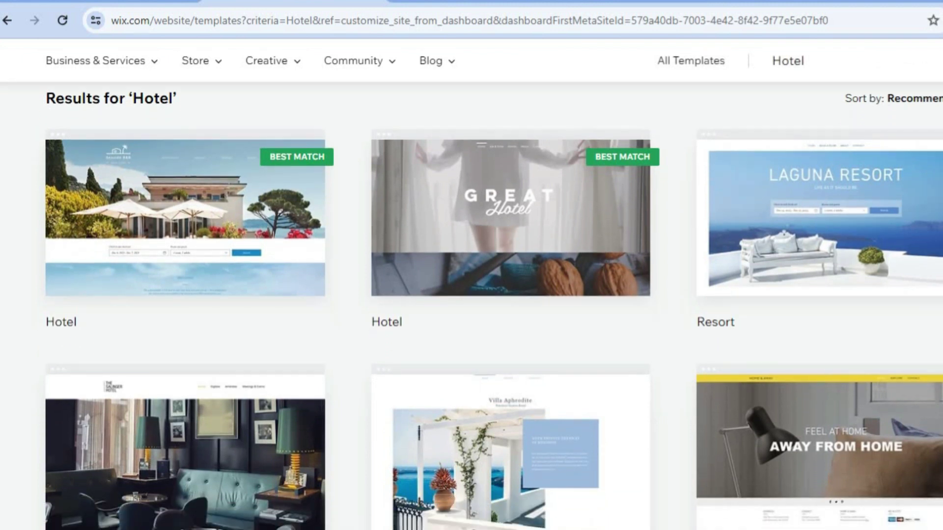
scroll(472, 294, "down", 3)
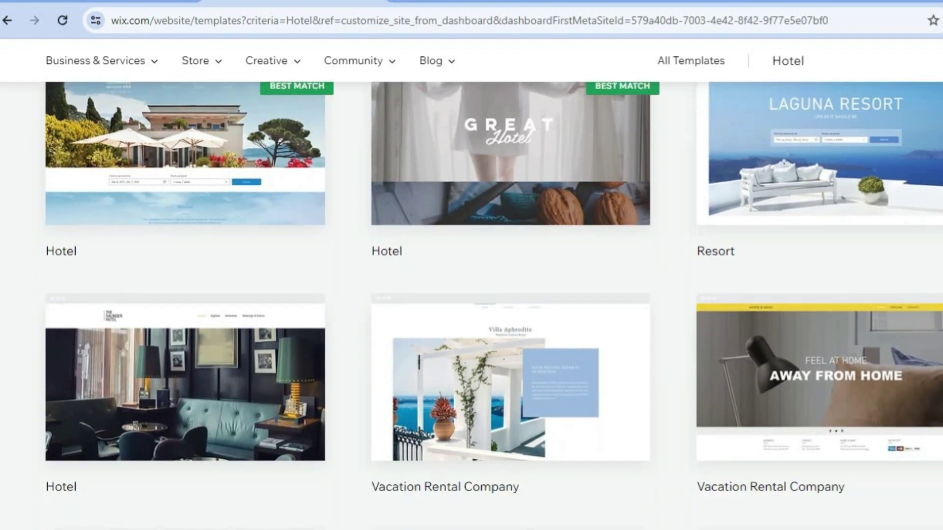
scroll(472, 294, "down", 3)
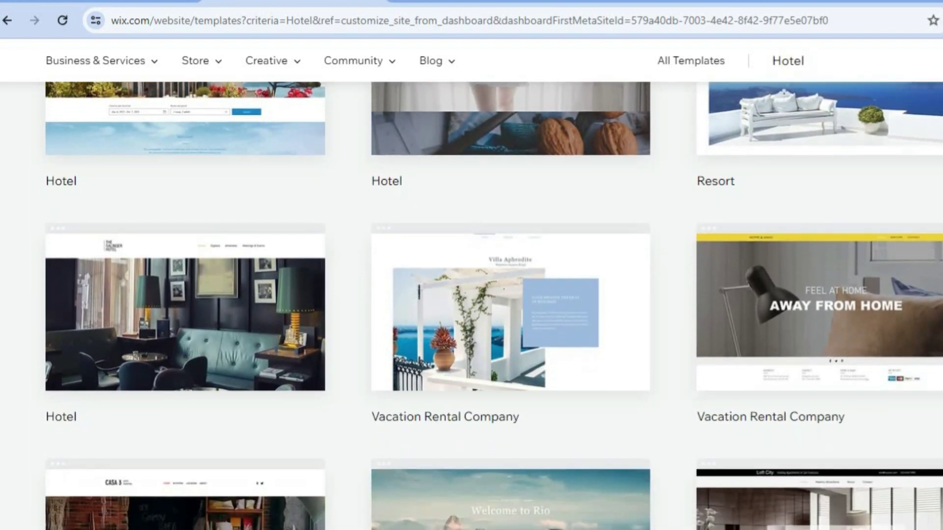
scroll(471, 294, "down", 1)
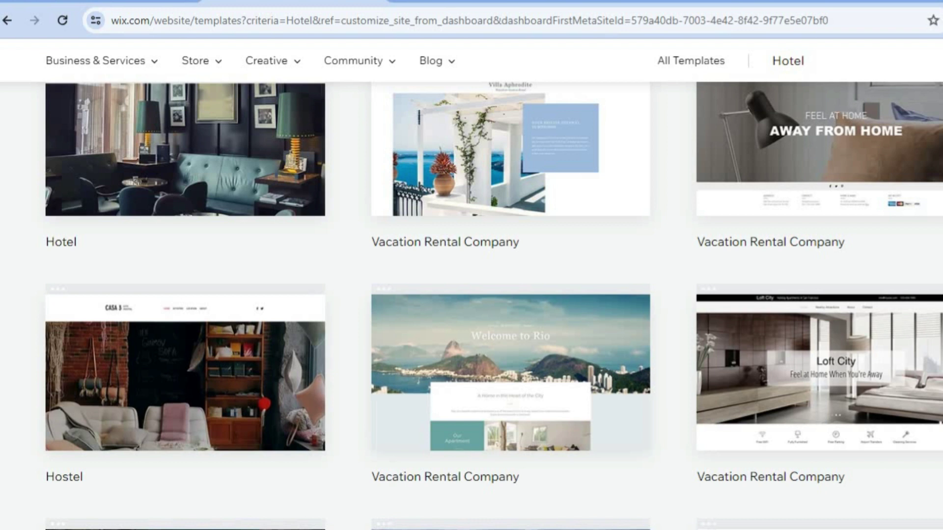
scroll(471, 295, "up", 6)
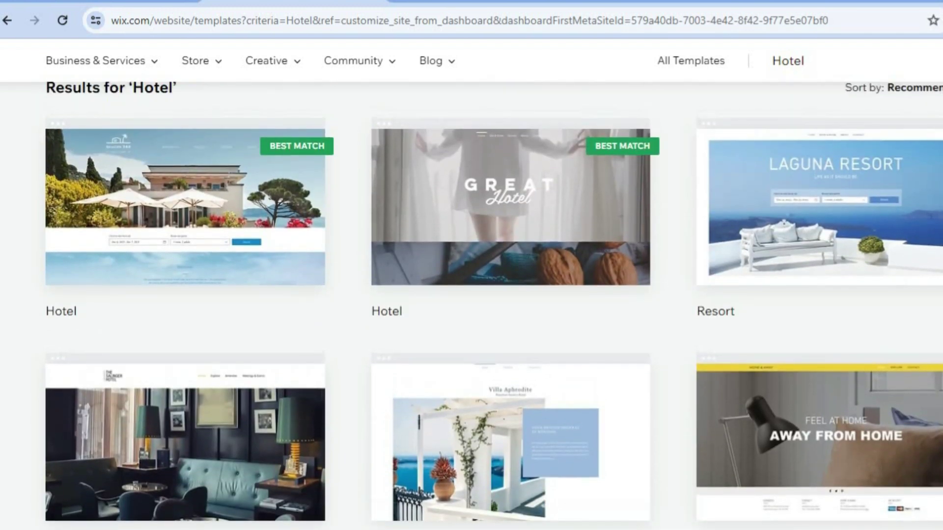
mouse_move(850, 195)
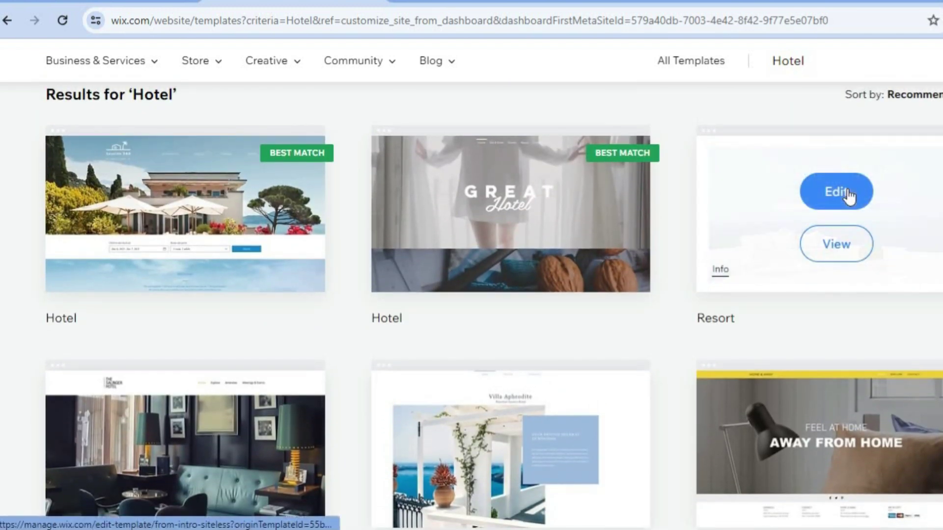
mouse_move(576, 196)
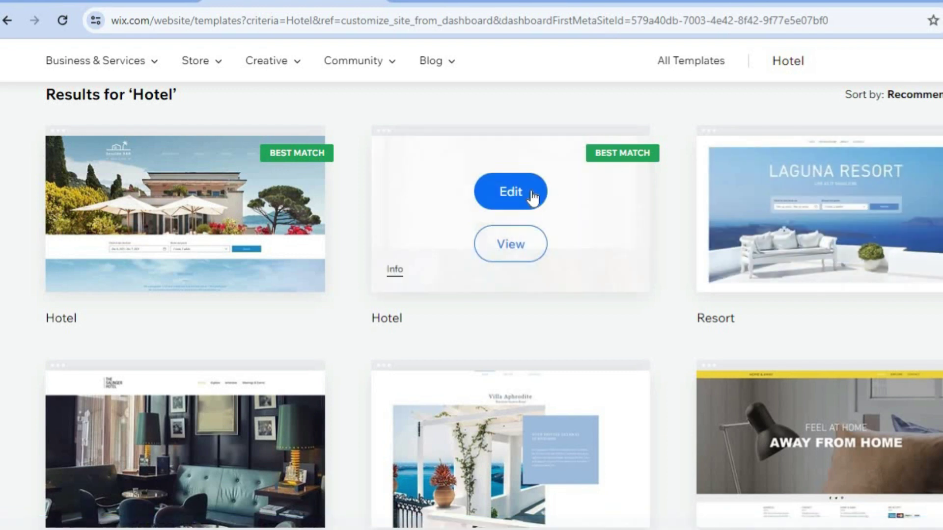
left_click(529, 192)
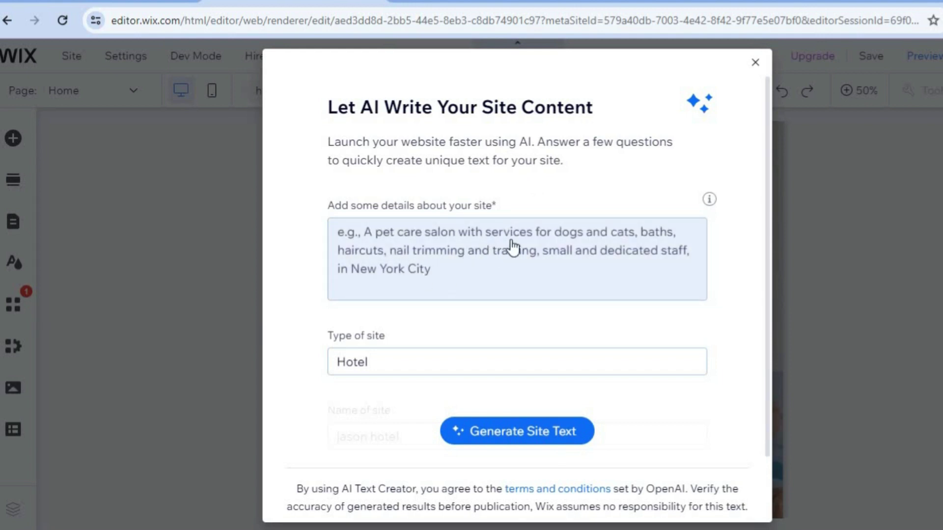
Dismiss the AI site content form without generating text and show the home page at 100% zoom.
left_click(424, 242)
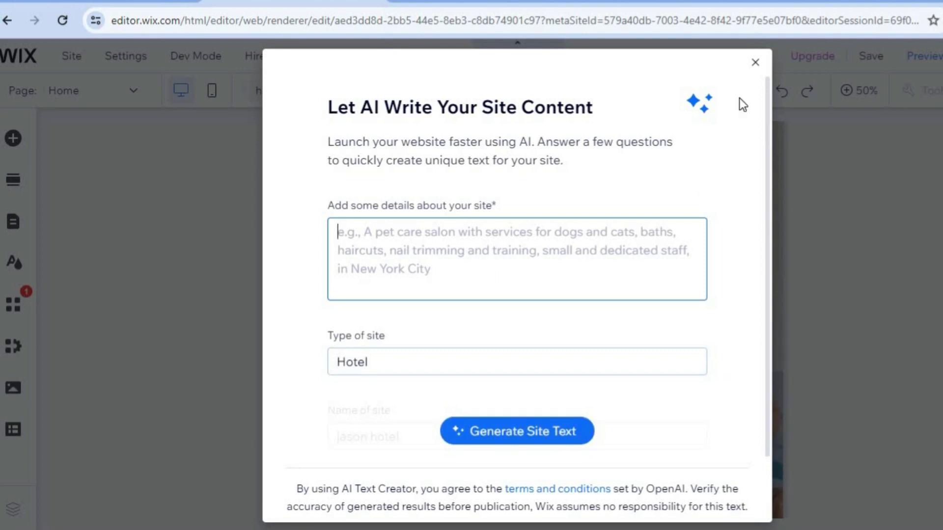
left_click(755, 65)
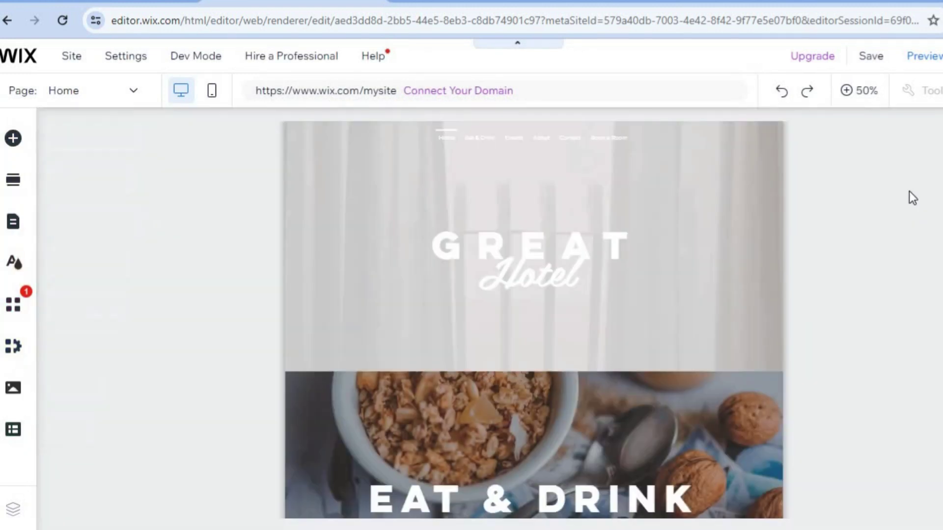
left_click(865, 92)
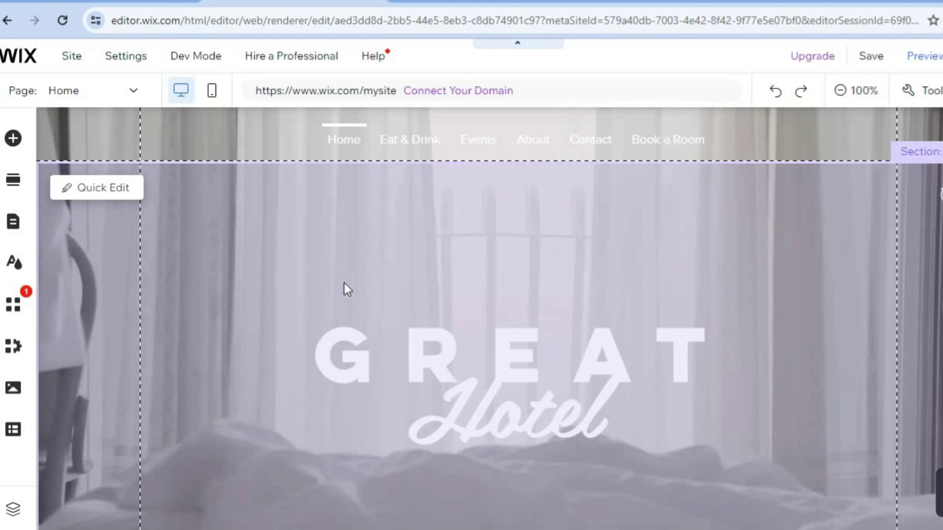
Look at the Welcome section's quick edit options and the images offered for its background, without changing it.
left_click(122, 193)
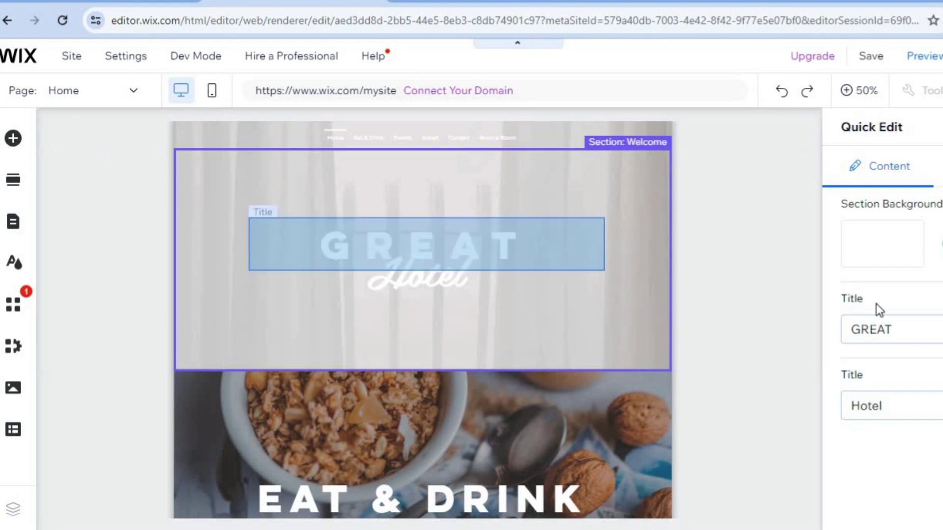
left_click(893, 256)
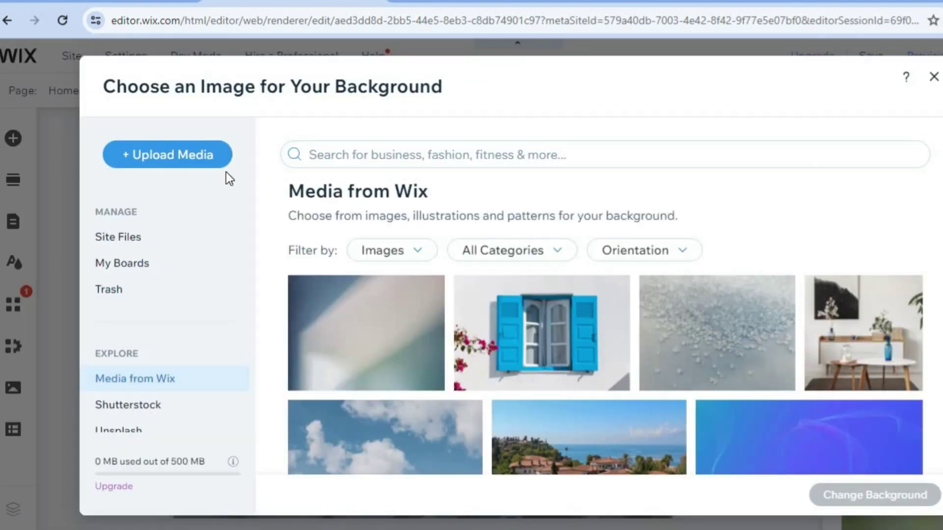
left_click(934, 77)
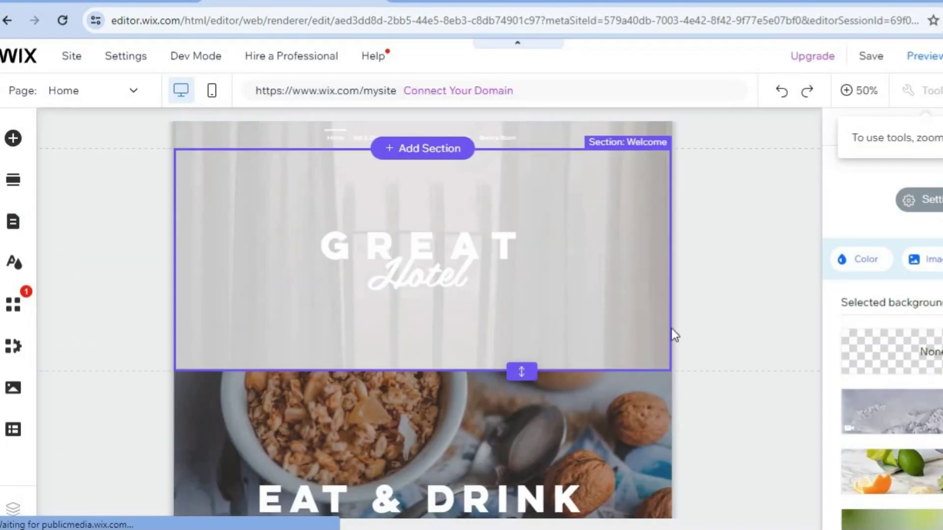
Review the Categories section's editable titles, buttons and strip backgrounds, then return to the full-size page view.
left_click(581, 439)
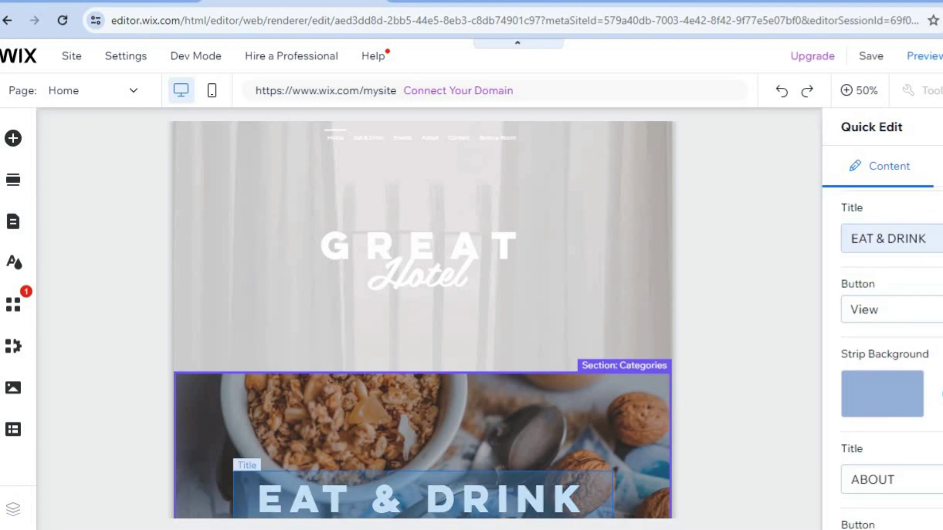
scroll(892, 358, "down", 5)
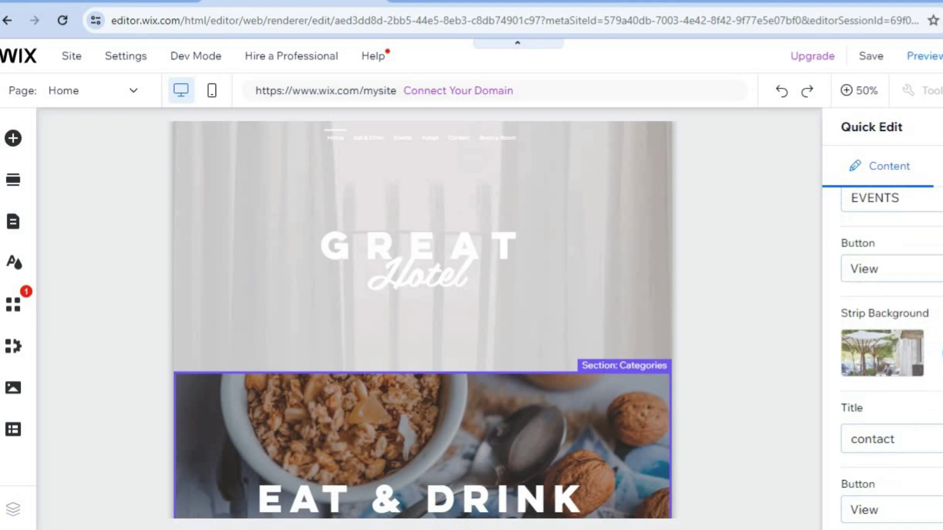
scroll(884, 344, "up", 4)
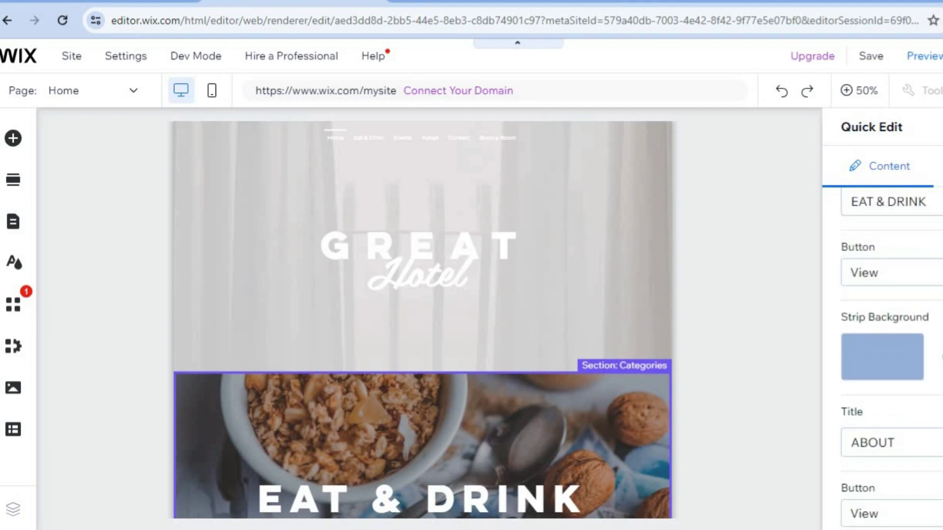
left_click(859, 91)
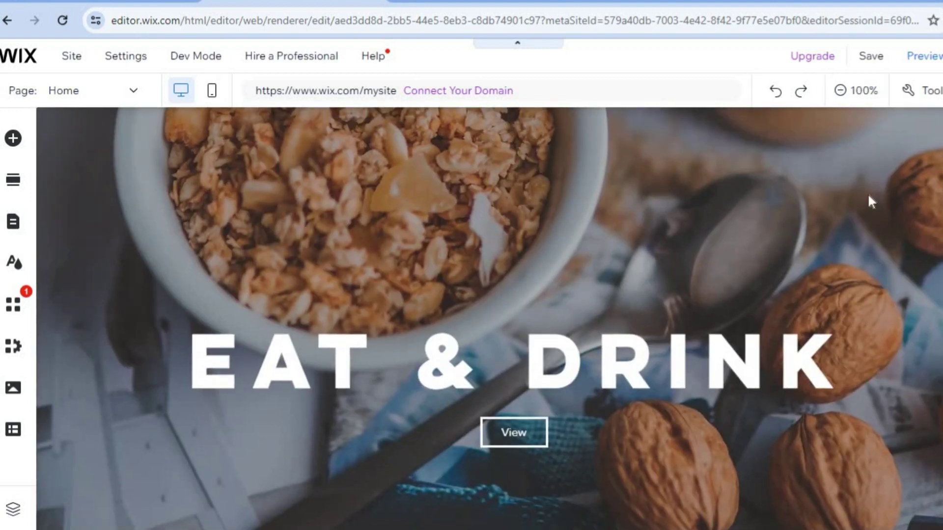
scroll(940, 194, "up", 5)
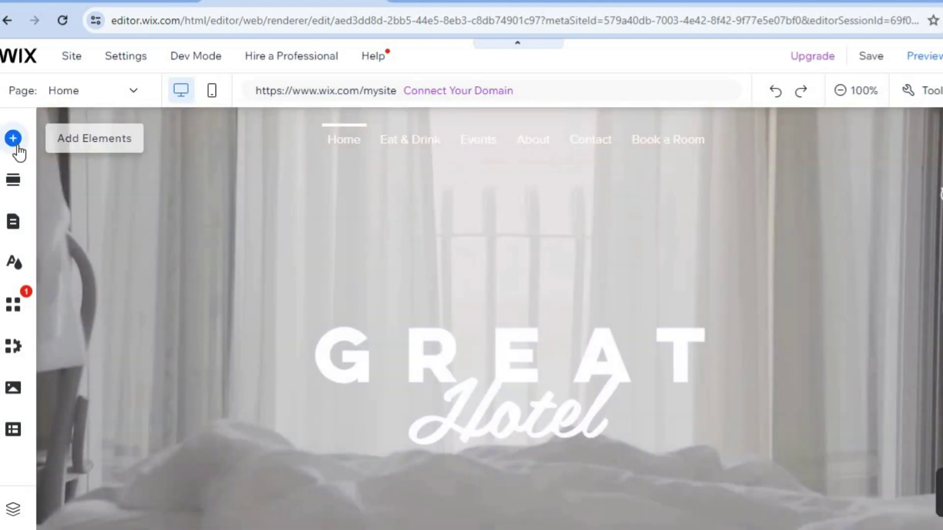
Look through the elements that can be added to the page, including the text and button categories.
left_click(17, 146)
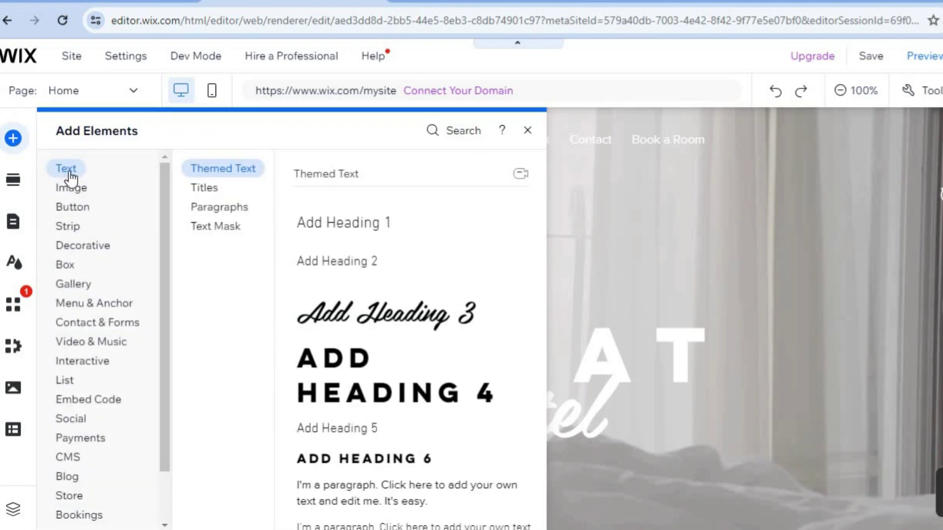
left_click(114, 343)
left_click(84, 204)
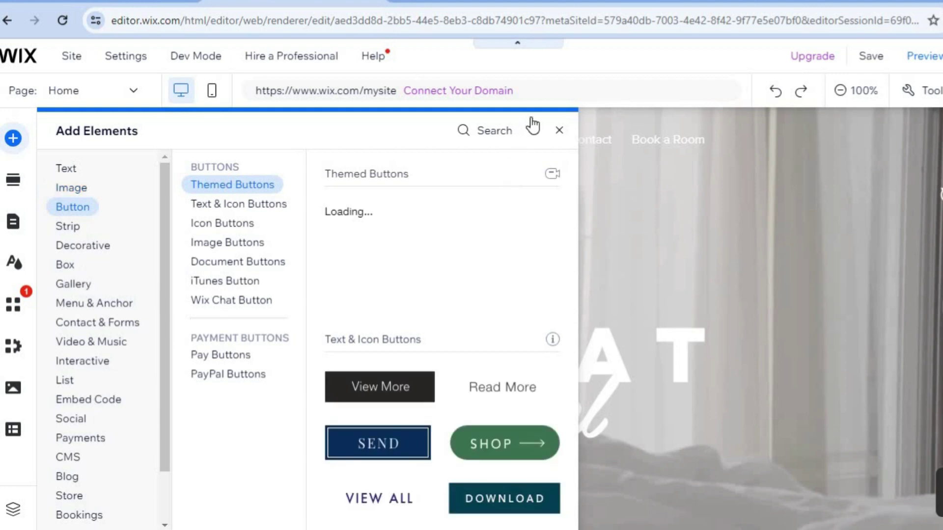
left_click(560, 133)
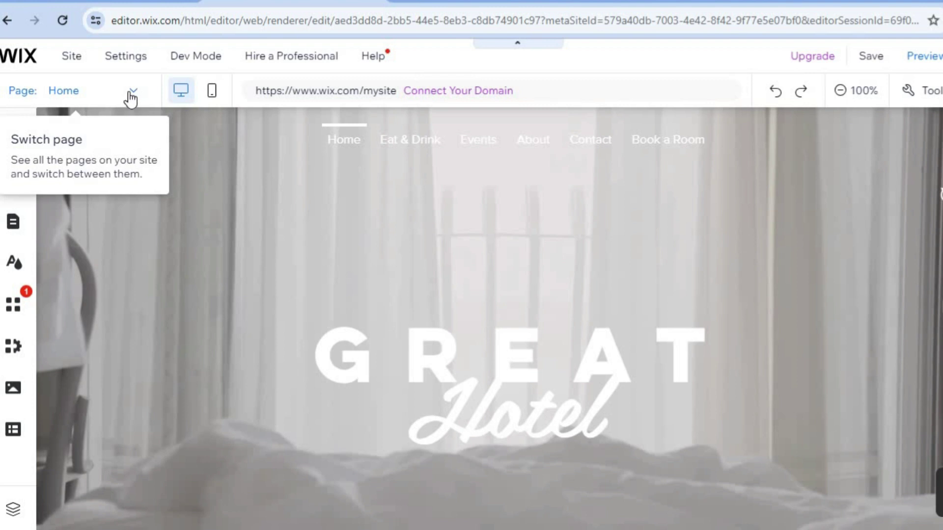
Switch to the Book a Room page and look over its booking search section.
left_click(131, 95)
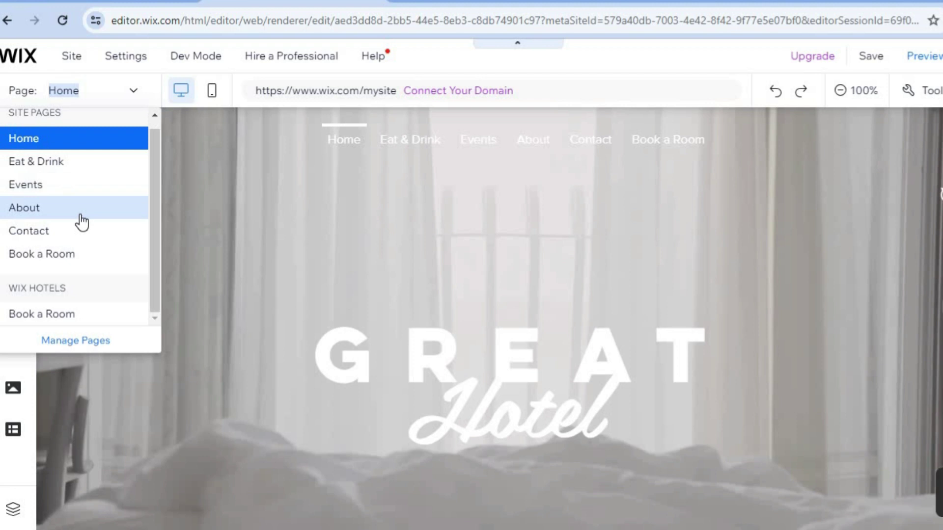
left_click(87, 250)
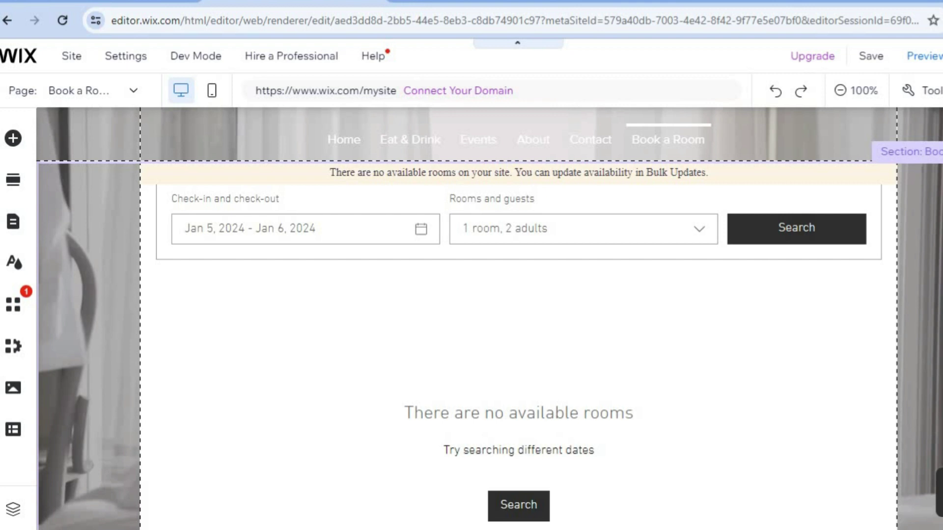
scroll(489, 319, "down", 2)
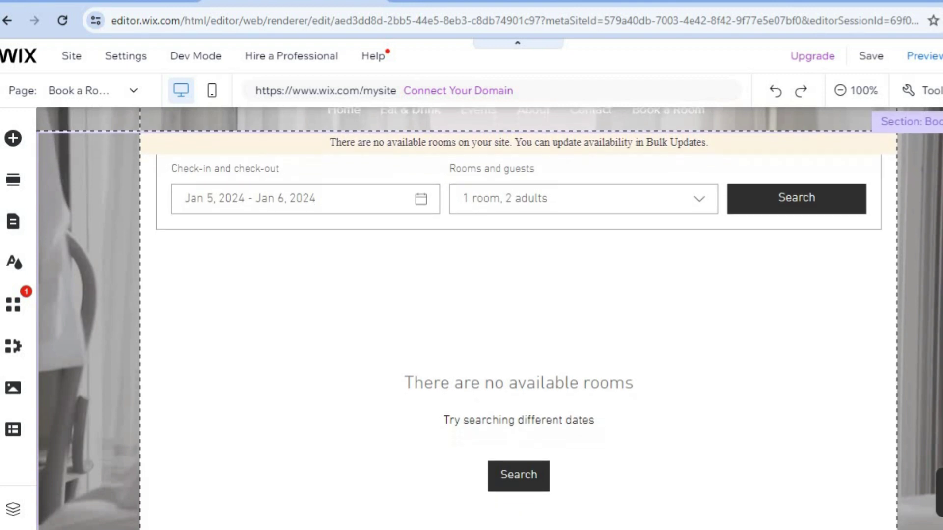
scroll(489, 319, "down", 6)
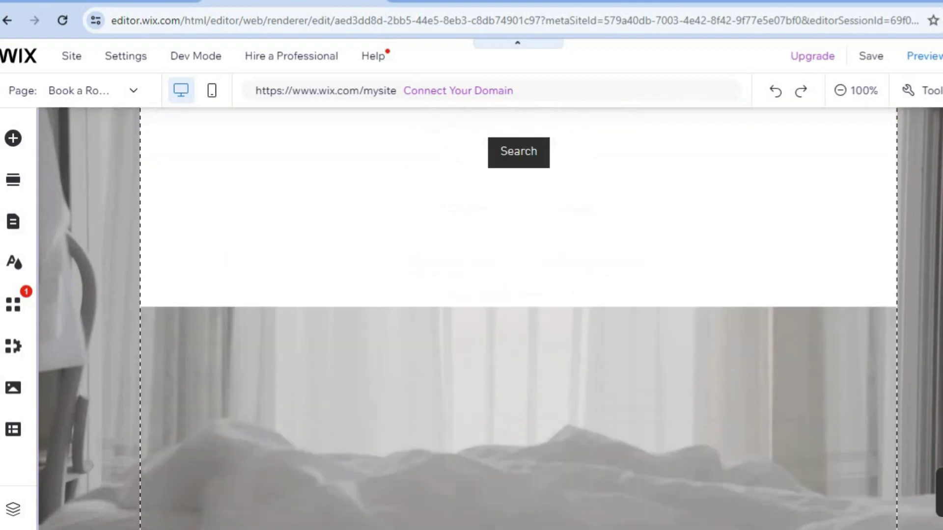
scroll(489, 319, "up", 7)
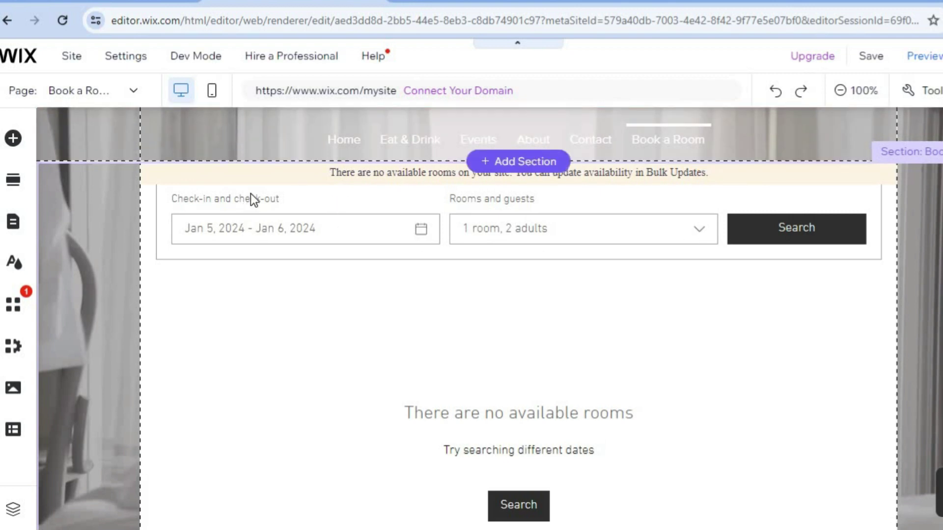
Preview the site from the Book a Room page and go to its Home page.
left_click(421, 234)
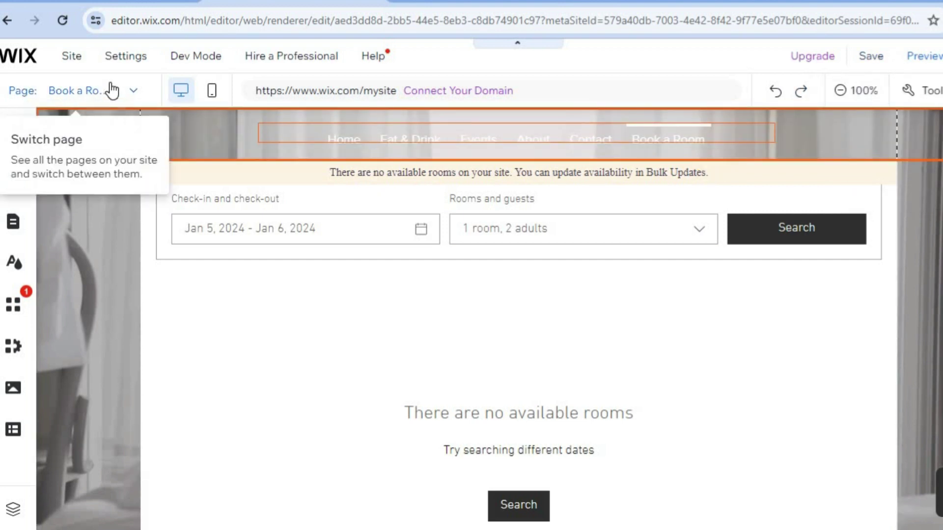
left_click(938, 58)
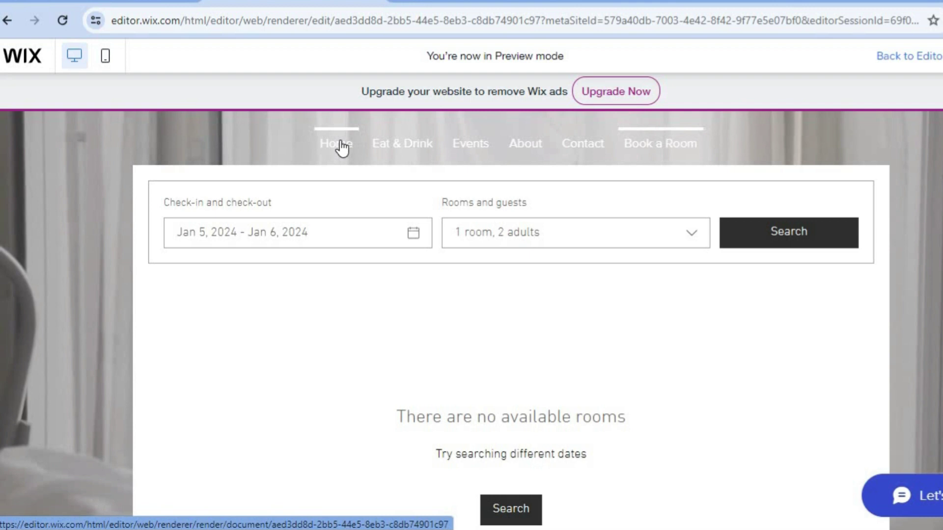
left_click(342, 147)
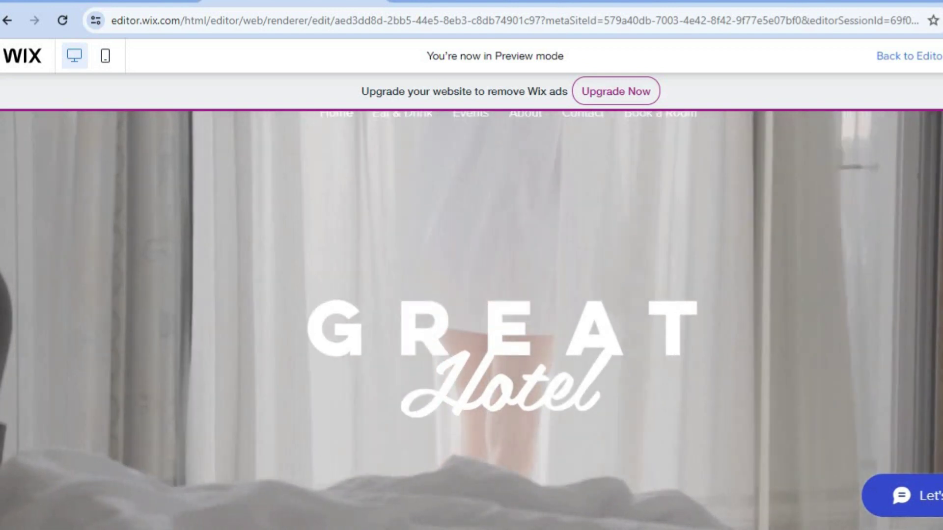
Look over the previewed Home page's sections and follow the Eat & Drink section's View link to its page.
scroll(471, 319, "down", 5)
scroll(471, 320, "down", 5)
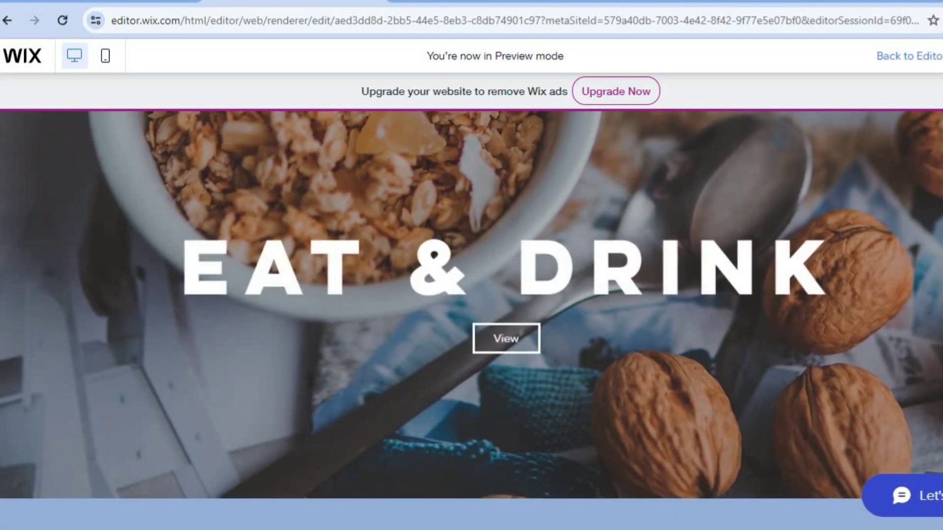
scroll(471, 319, "down", 8)
scroll(559, 391, "up", 8)
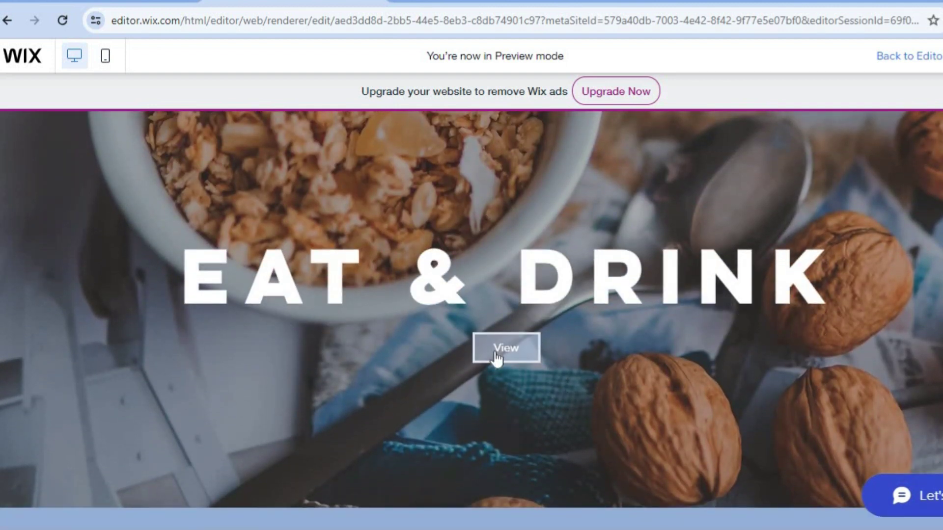
left_click(497, 350)
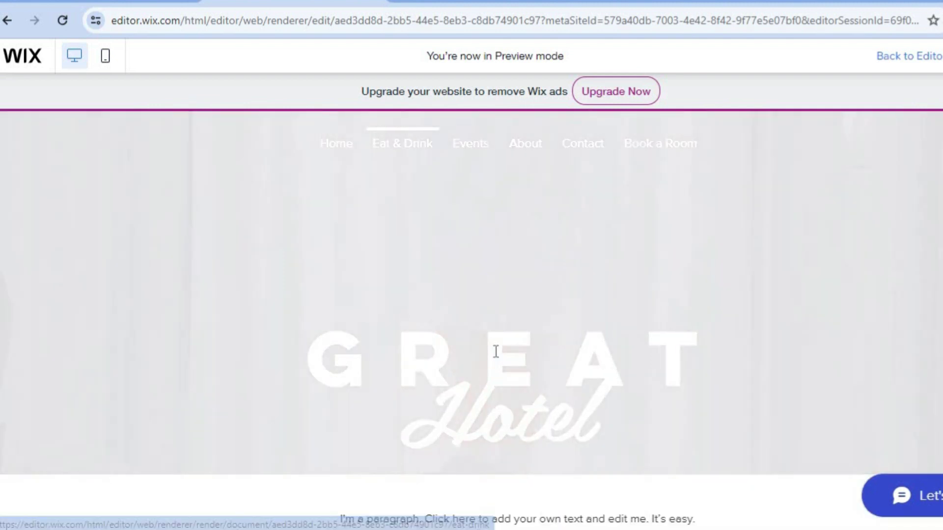